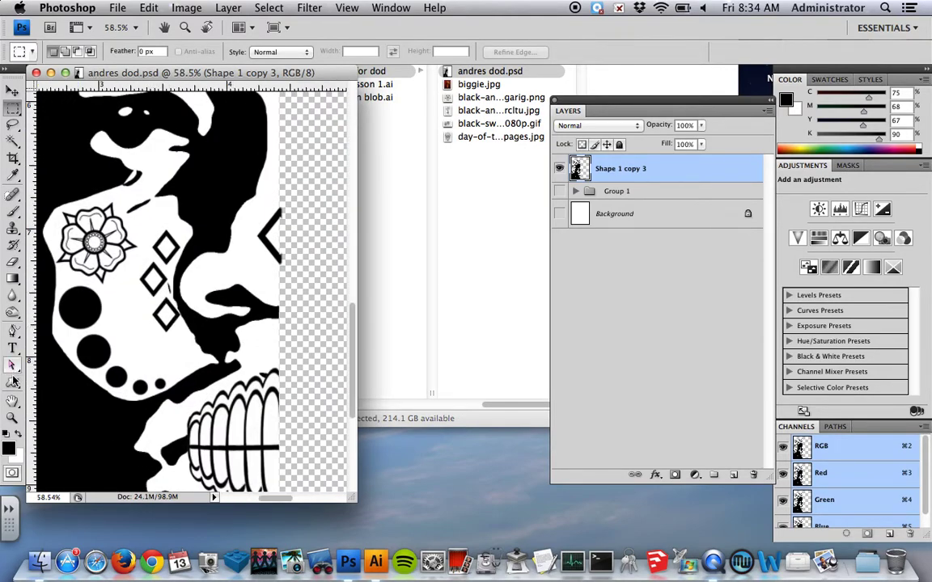
- Draw a small black eight-pointed star custom shape beside the nose diamond and duplicate it to form a row of three
drag(13, 381, 78, 450)
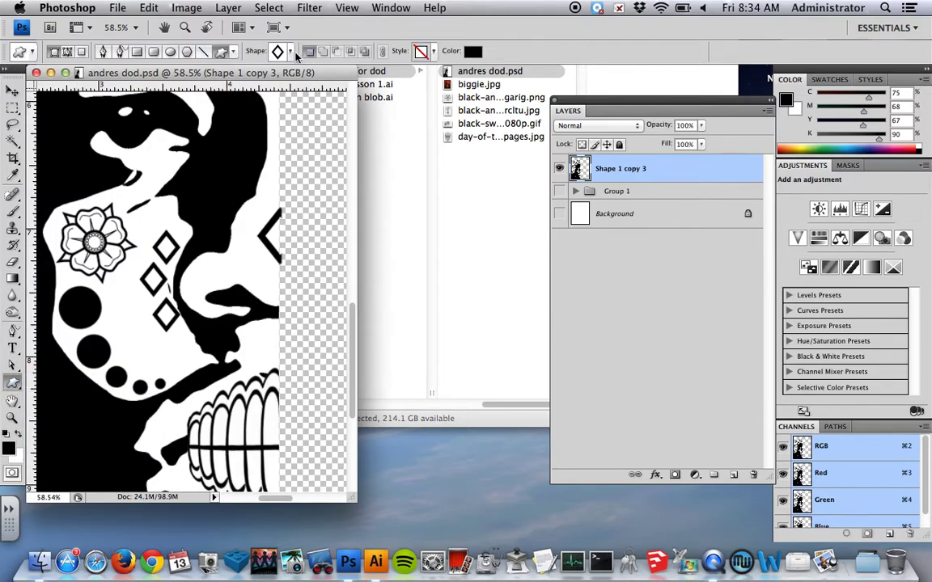
click(289, 51)
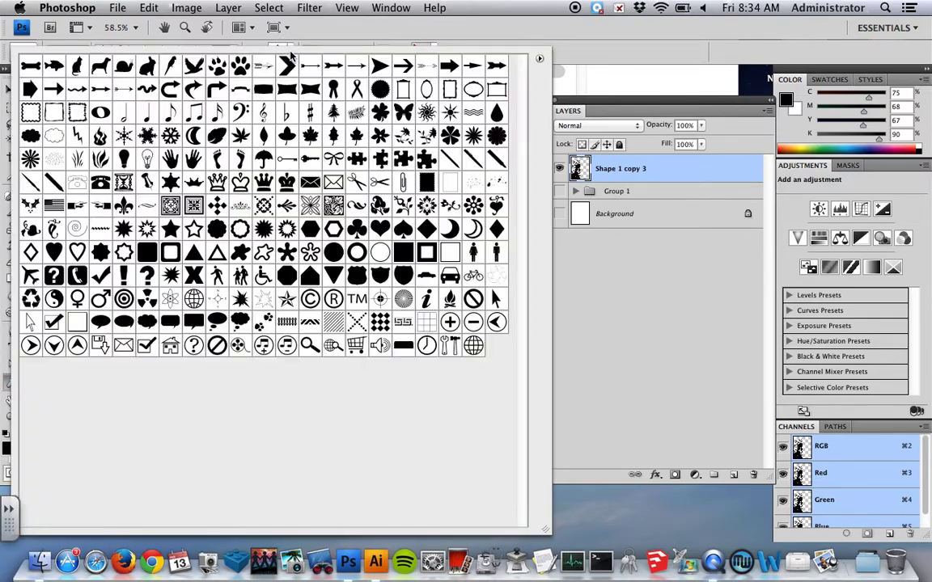
click(100, 252)
click(329, 25)
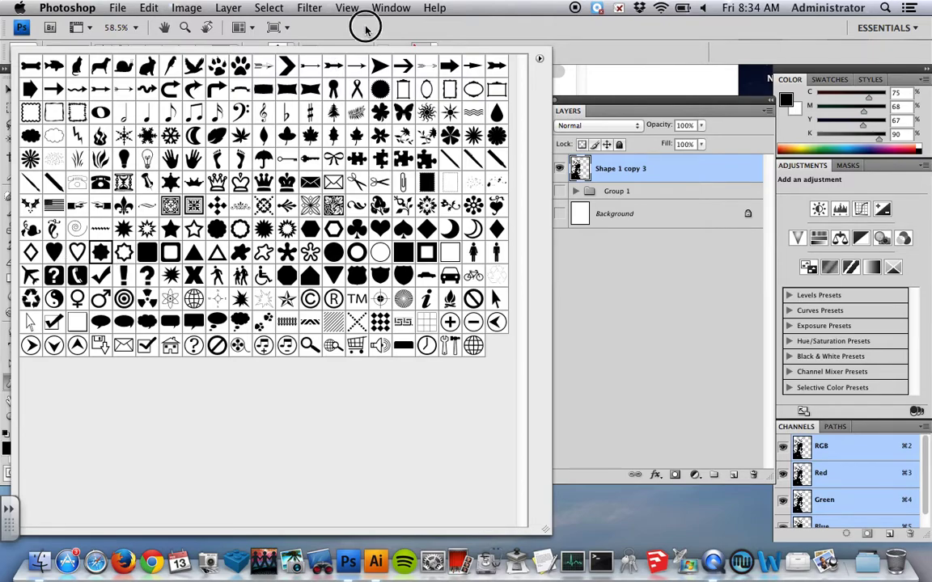
mouse_move(246, 212)
mouse_down()
mouse_move(261, 225)
mouse_move(269, 195)
mouse_move(250, 208)
mouse_move(264, 190)
mouse_move(266, 204)
mouse_move(259, 196)
mouse_move(268, 185)
mouse_up()
key(super+j)
key(v)
- Merge the three star shape layers with the half-face artwork layer
shift+click(579, 250)
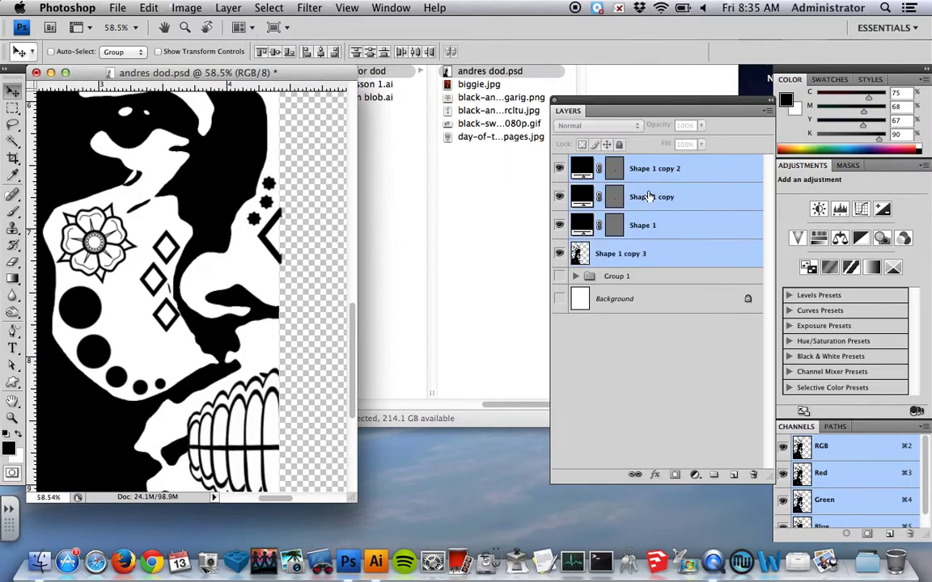
right_click(674, 173)
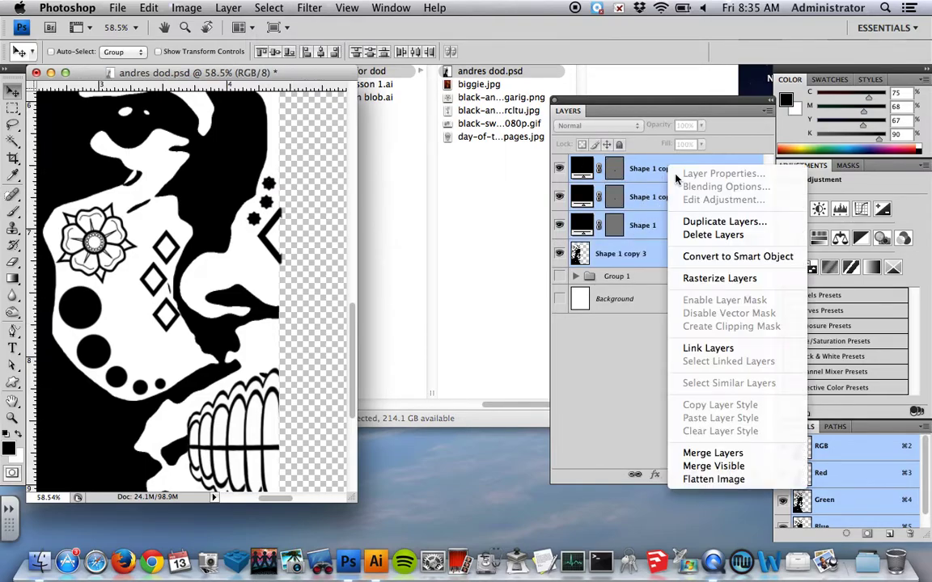
click(712, 453)
key(super+0)
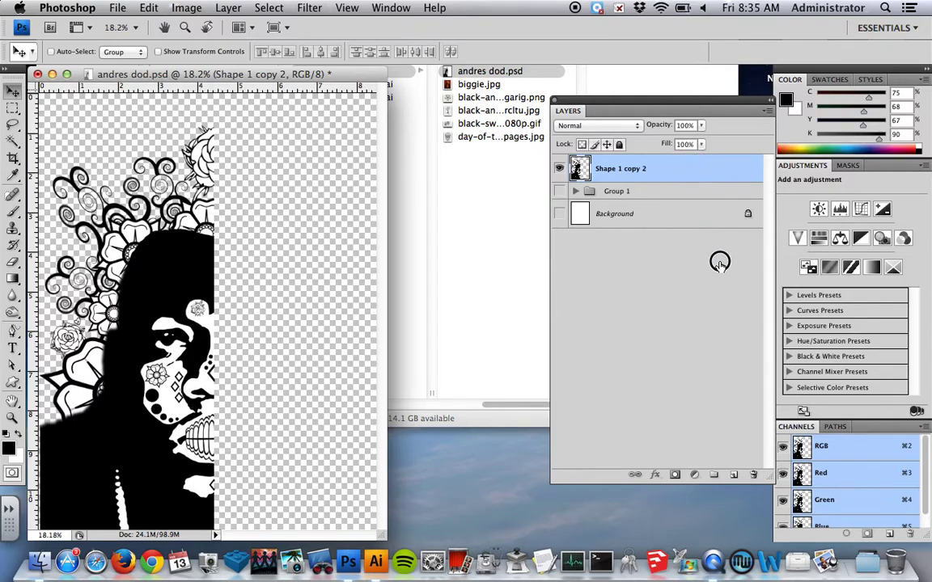
- Duplicate the merged half-face layer and flip the copy horizontally with Free Transform
drag(730, 473, 733, 474)
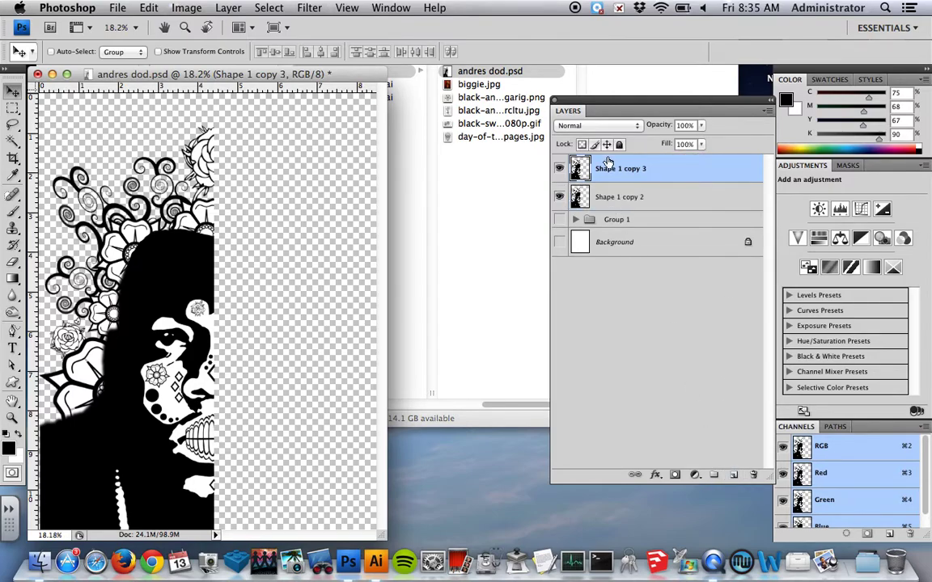
click(153, 7)
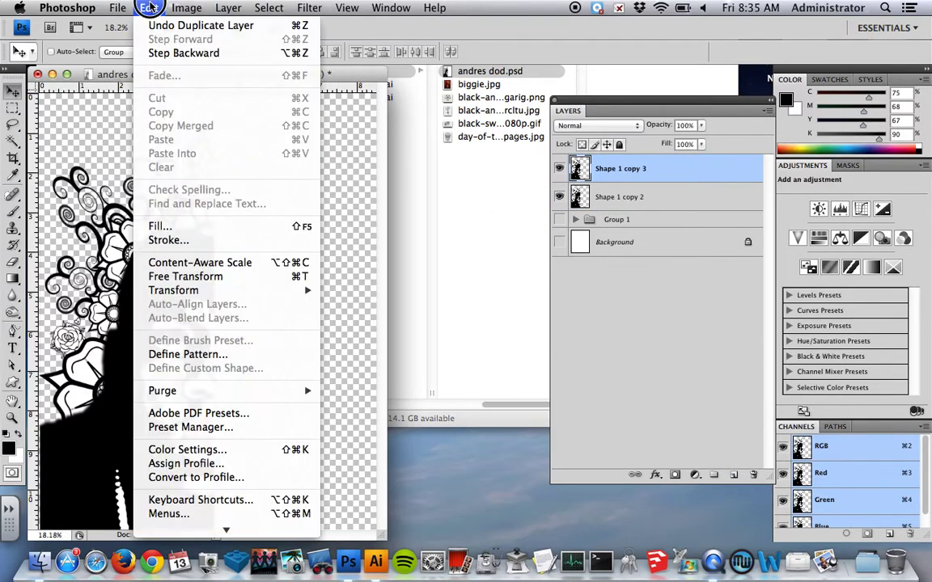
click(310, 278)
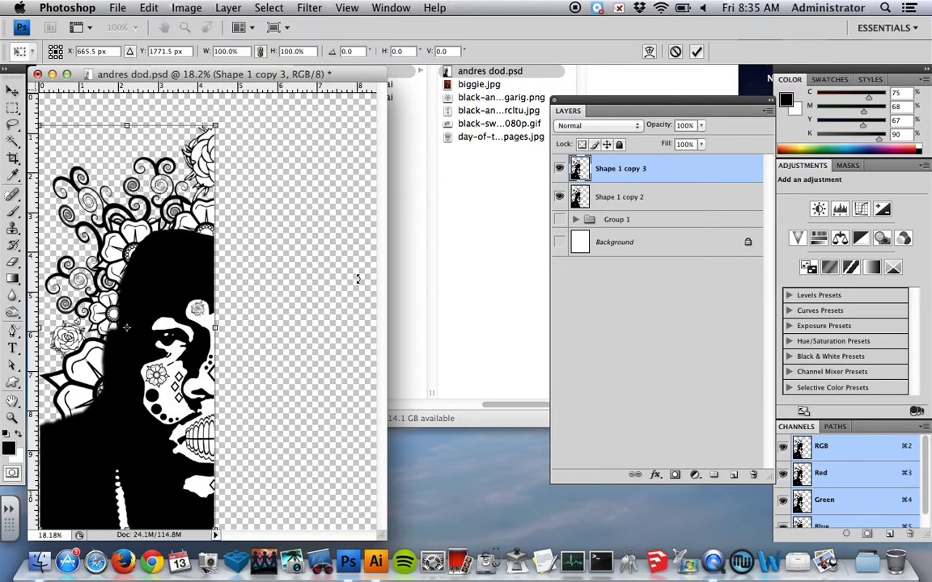
right_click(173, 197)
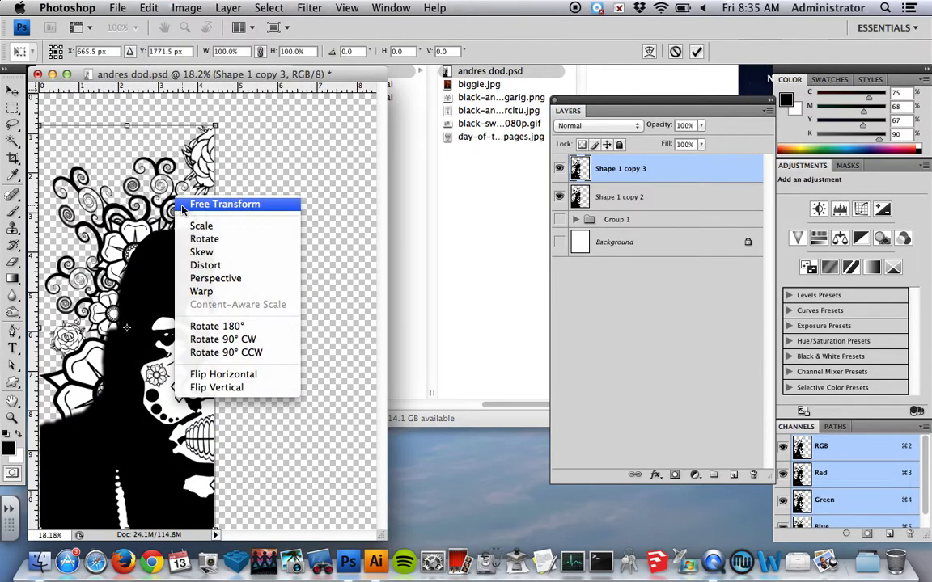
click(243, 375)
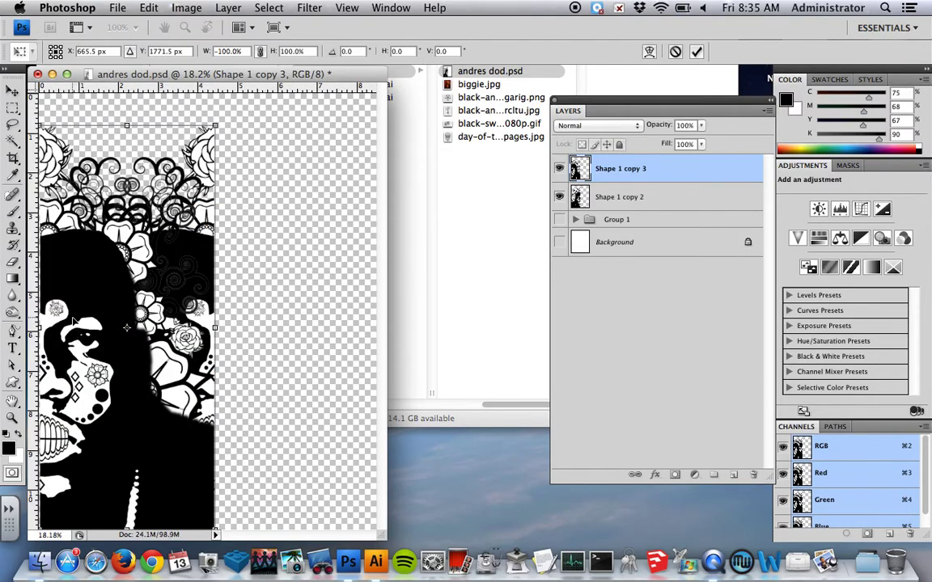
- Move the flipped copy onto the empty half of the canvas so both halves meet, with its X position at 1977.5 px
drag(60, 284, 250, 291)
key(Left)
key(Left)
key(Left)
key(Left)
key(Left)
key(Left)
key(Left)
key(Left)
key(Left)
key(Left)
key(Left)
key(Left)
key(Left)
key(Left)
key(Left)
key(Left)
key(Left)
key(Left)
key(Left)
key(Left)
key(Left)
key(Left)
key(Left)
key(Left)
key(Left)
key(Left)
key(Left)
key(Left)
key(Left)
key(Left)
key(Left)
key(Left)
key(Left)
key(Left)
key(Left)
key(Left)
key(Left)
key(Left)
key(Left)
key(Left)
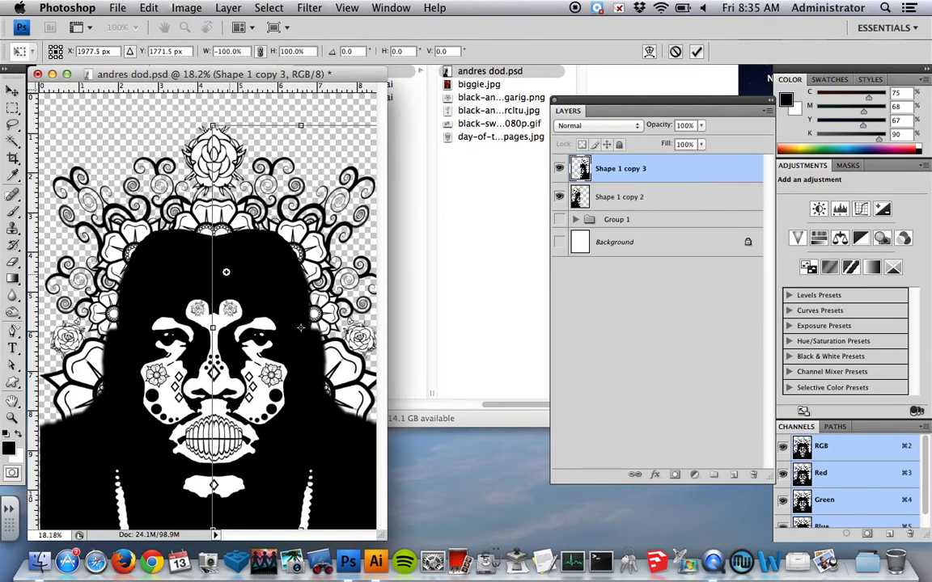
- Fine-tune the flipped copy's X position to 1983 px along the center seam and apply the transform
super+click(240, 257)
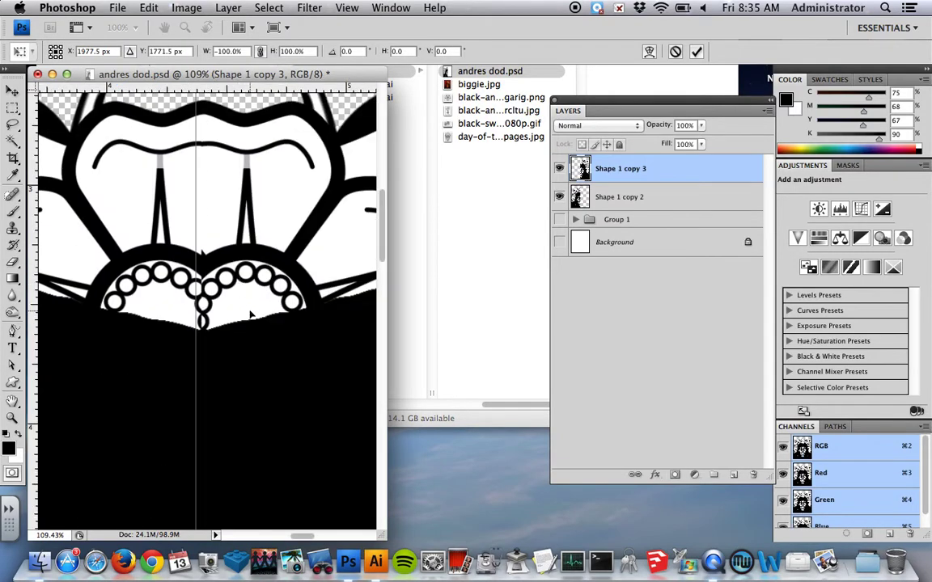
key(Right)
key(Right)
key(Right)
key(Right)
key(Right)
key(Right)
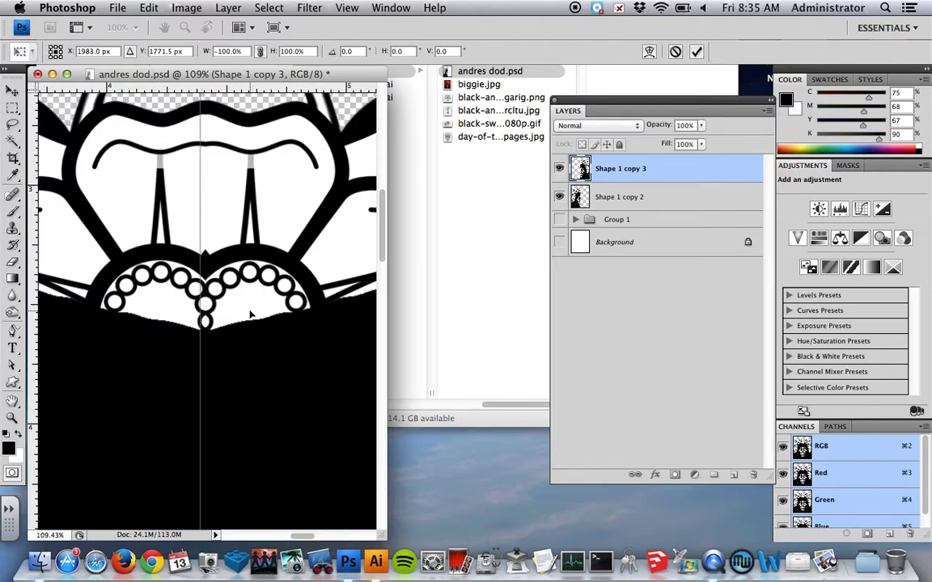
key(super+0)
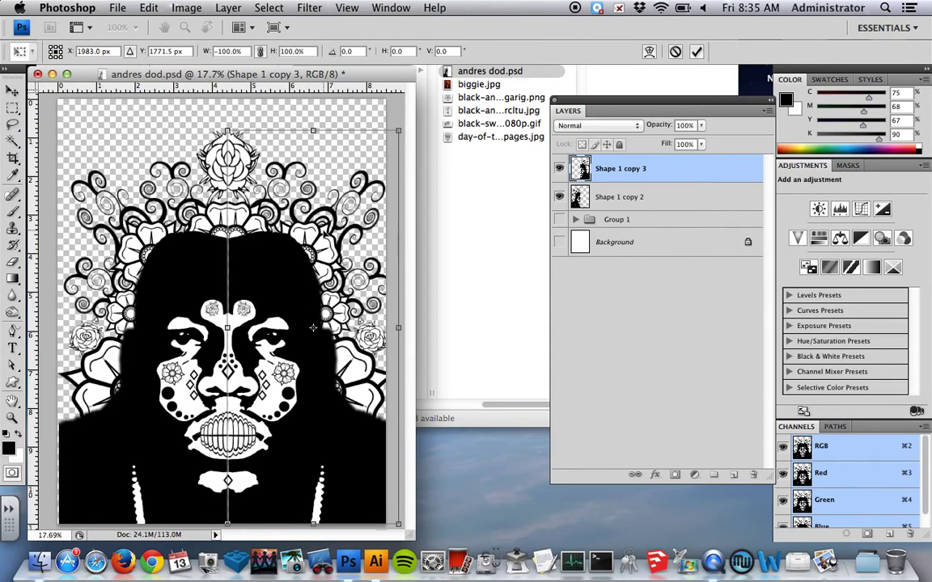
key(Return)
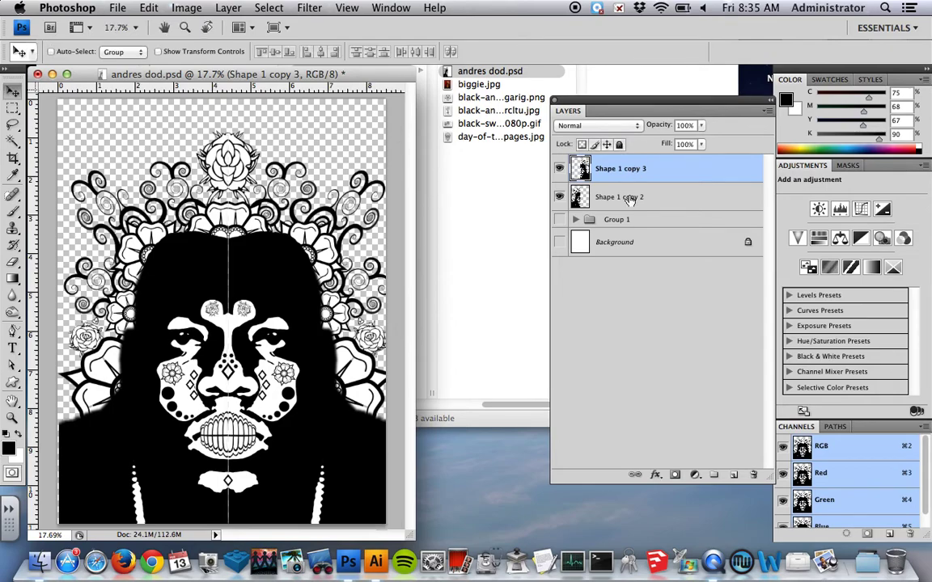
- Check the center seam up close and merge the two mirrored face halves into one layer
drag(192, 201, 252, 269)
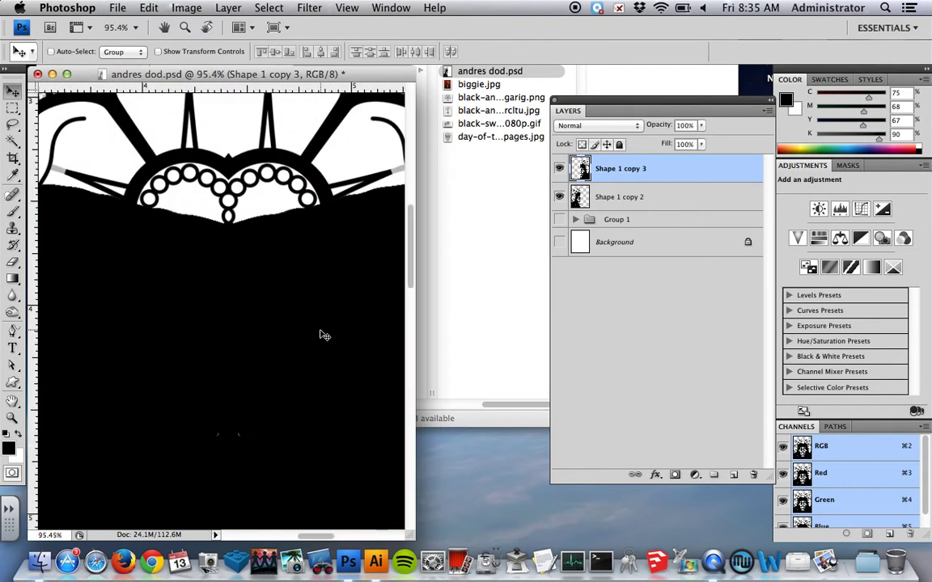
drag(285, 395, 281, 179)
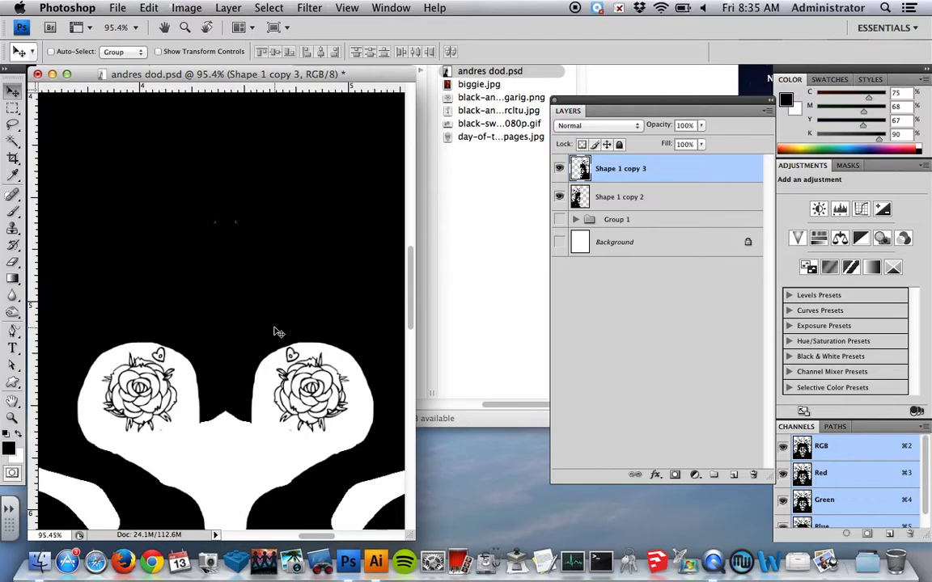
key(super+0)
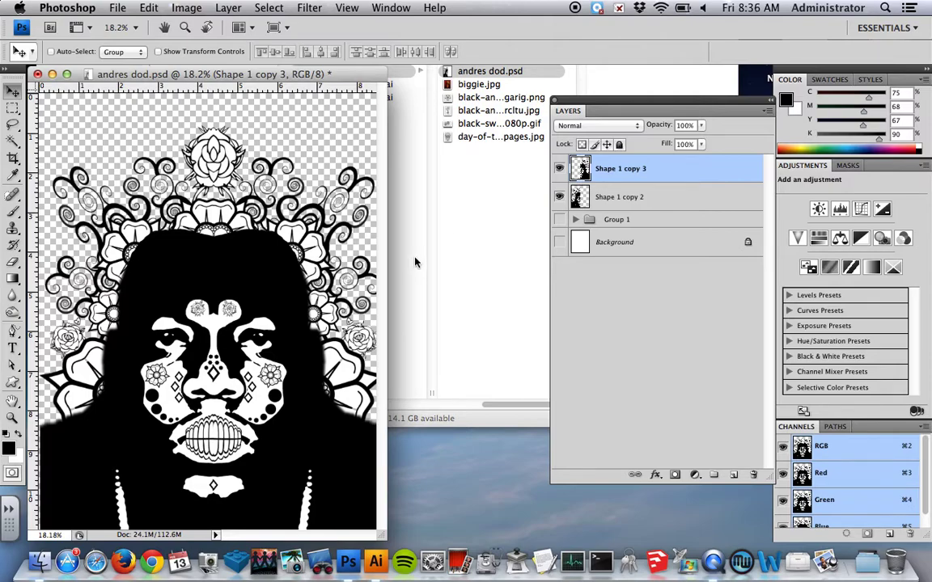
shift+click(651, 196)
right_click(659, 204)
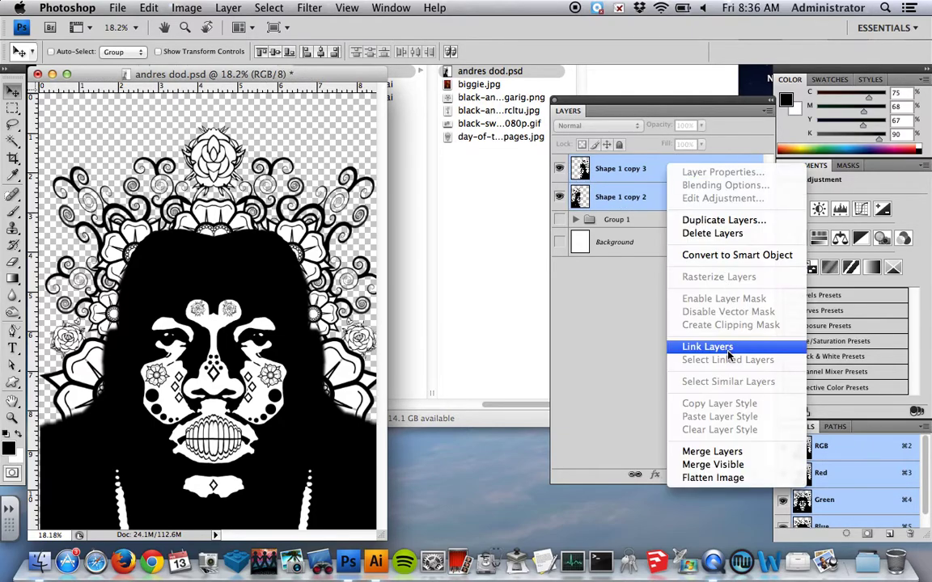
click(712, 452)
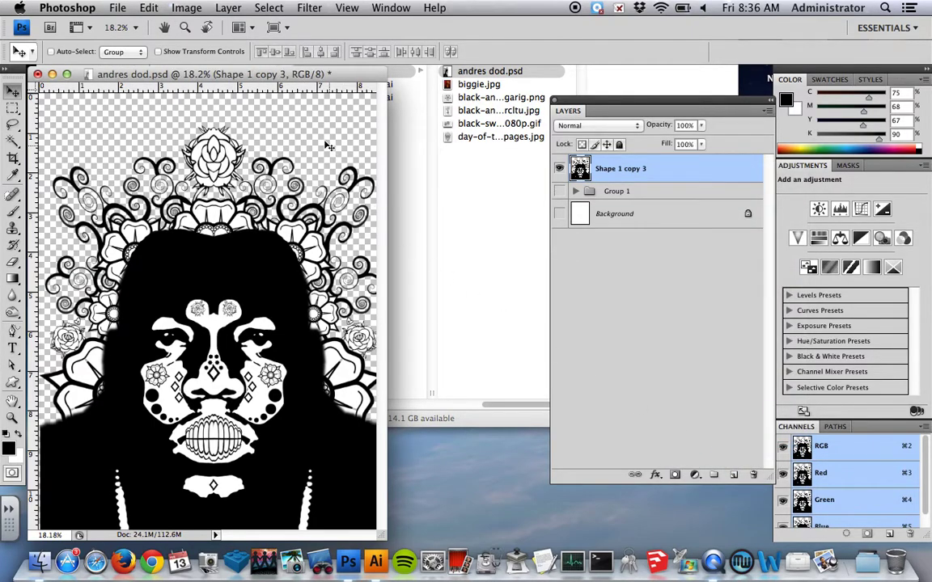
- Nudge the merged face artwork slightly to the left on the canvas
key(shift+Left)
key(shift+Left)
key(shift+Left)
key(shift+Left)
key(shift+Left)
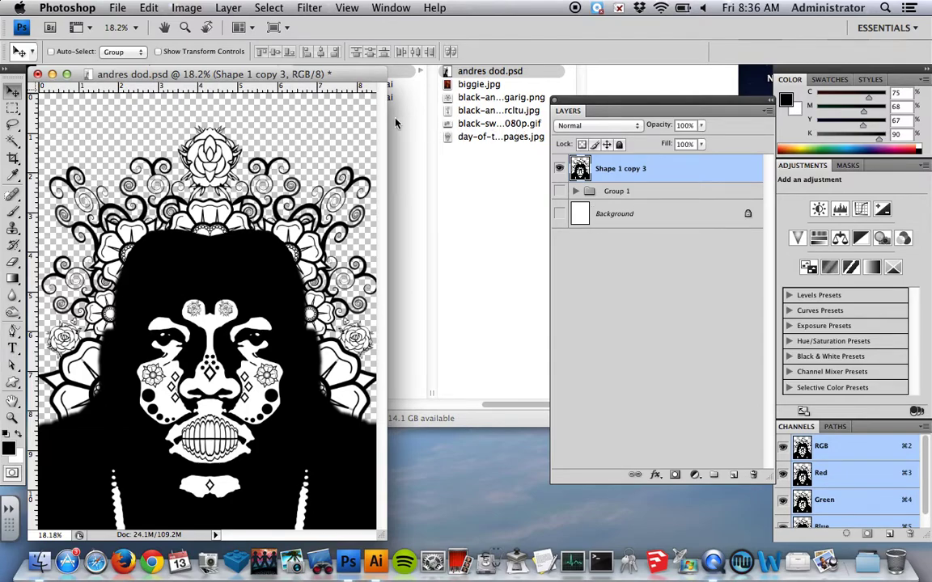
- Save the PSD document, closing the Finder window that has the file selected and returning to Photoshop
click(117, 7)
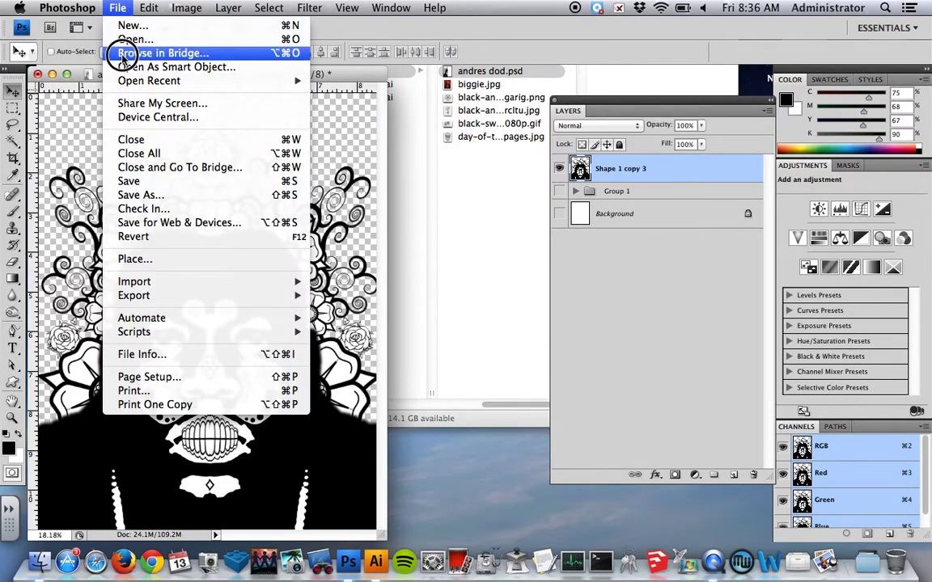
click(123, 172)
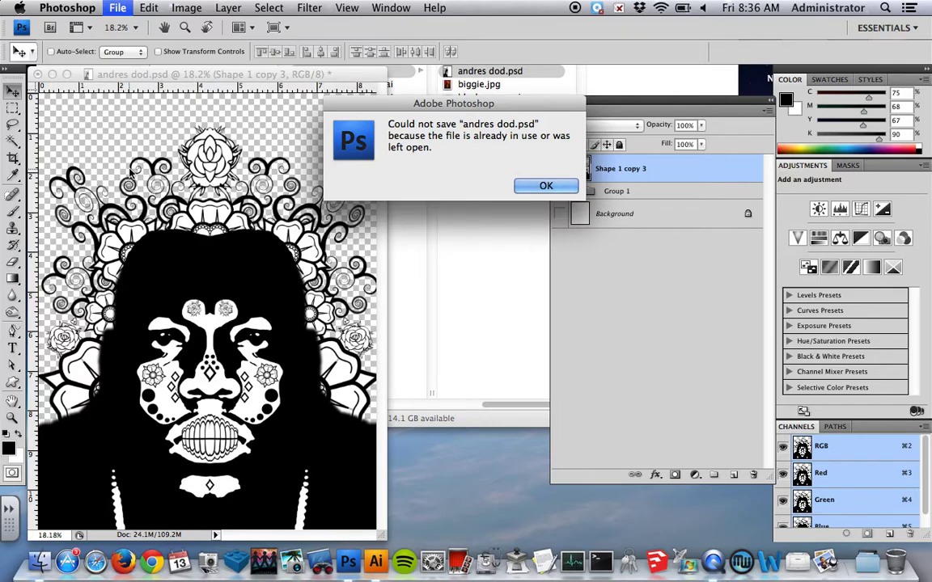
click(546, 185)
click(489, 230)
key(super+w)
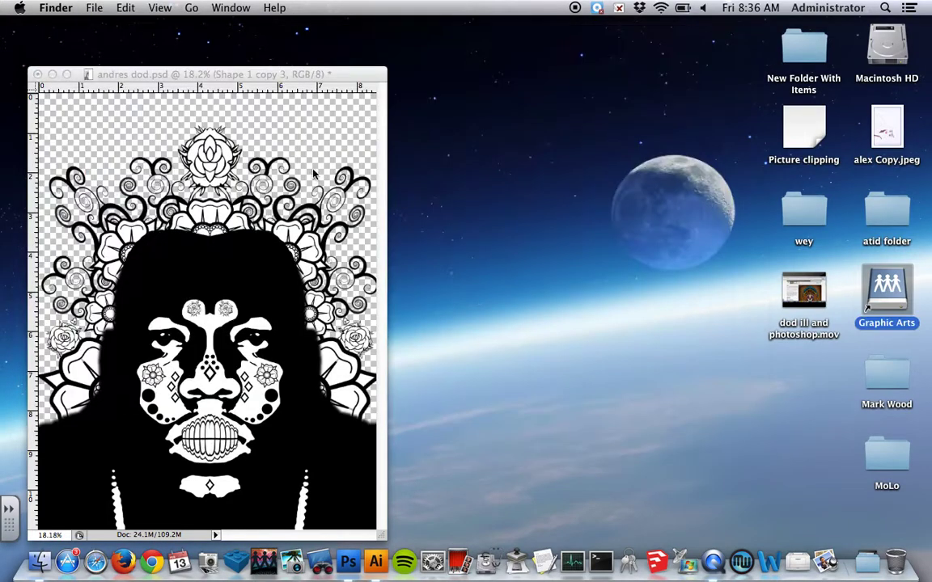
click(187, 113)
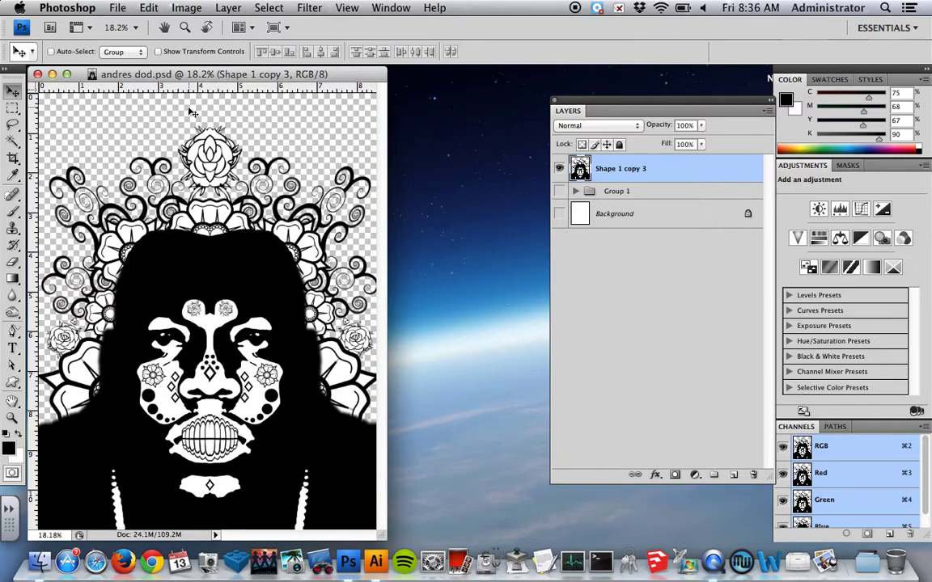
- Save the artwork as a PNG in the same folder, accept the PNG options and close the document
click(118, 11)
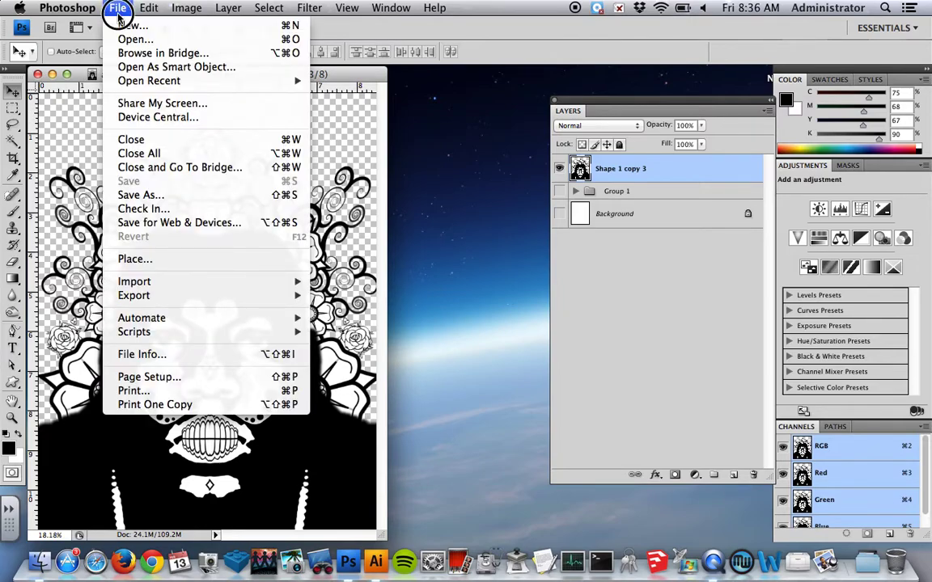
click(154, 194)
click(404, 309)
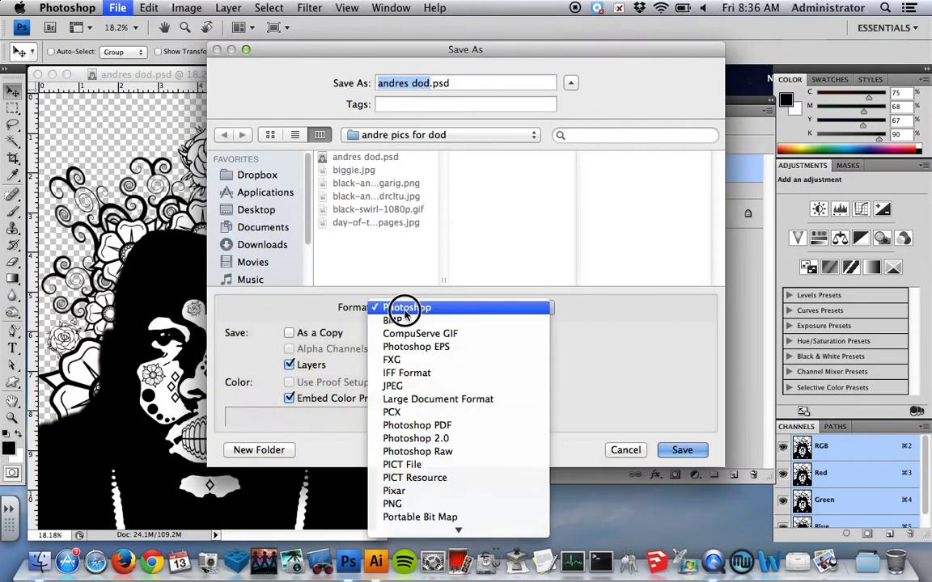
click(398, 503)
key(Return)
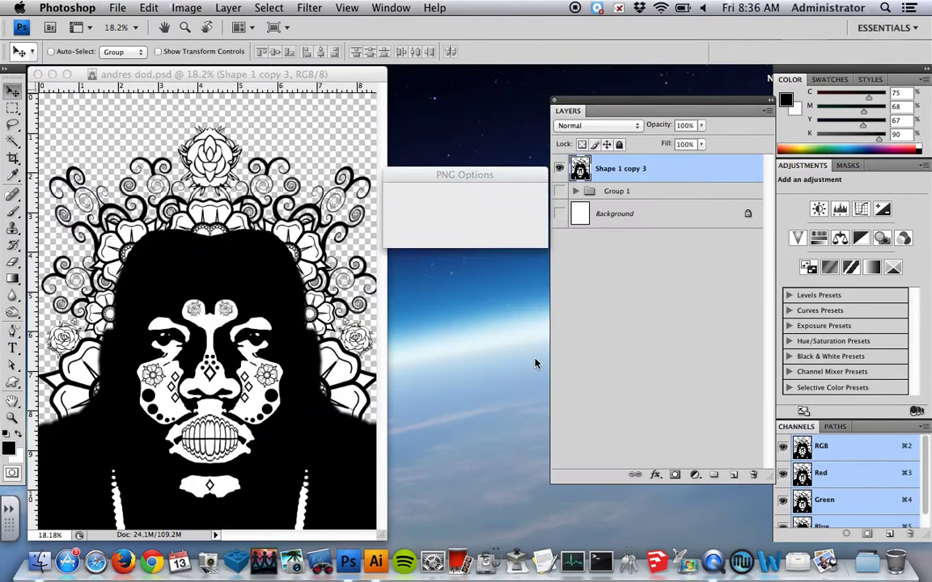
click(501, 200)
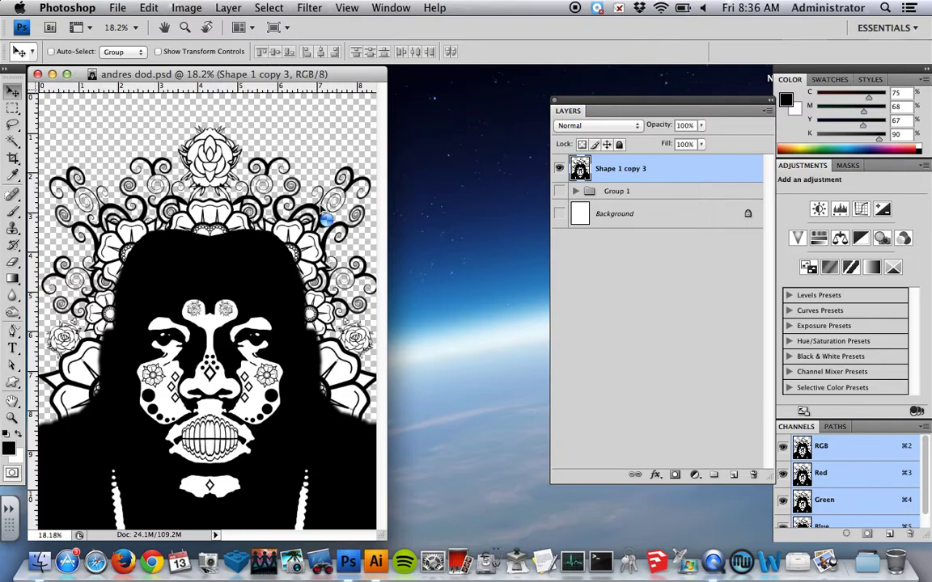
click(37, 73)
- Switch to Illustrator and create a Letter-size document in inches, named with the student's first name followed by "dod ill"
click(375, 561)
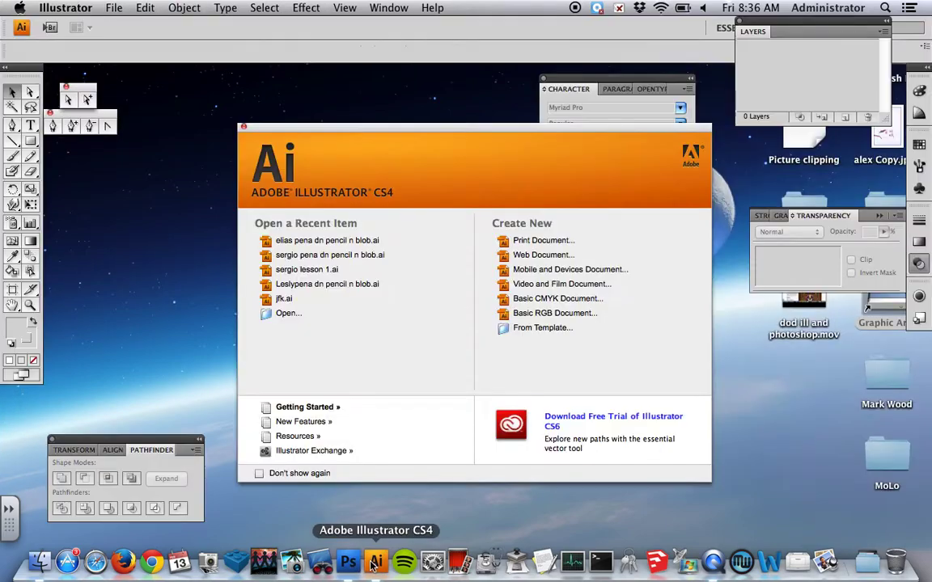
click(108, 8)
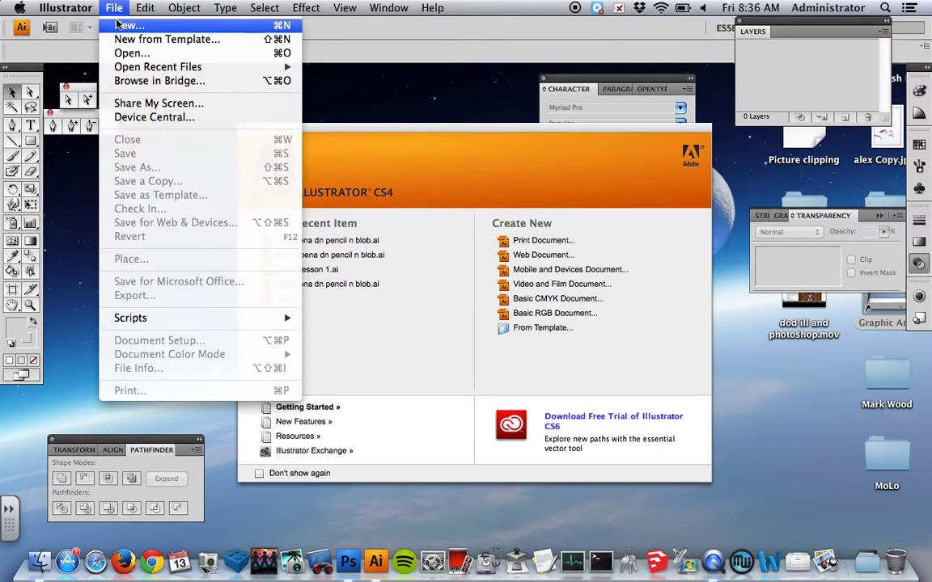
click(126, 25)
click(387, 200)
click(327, 199)
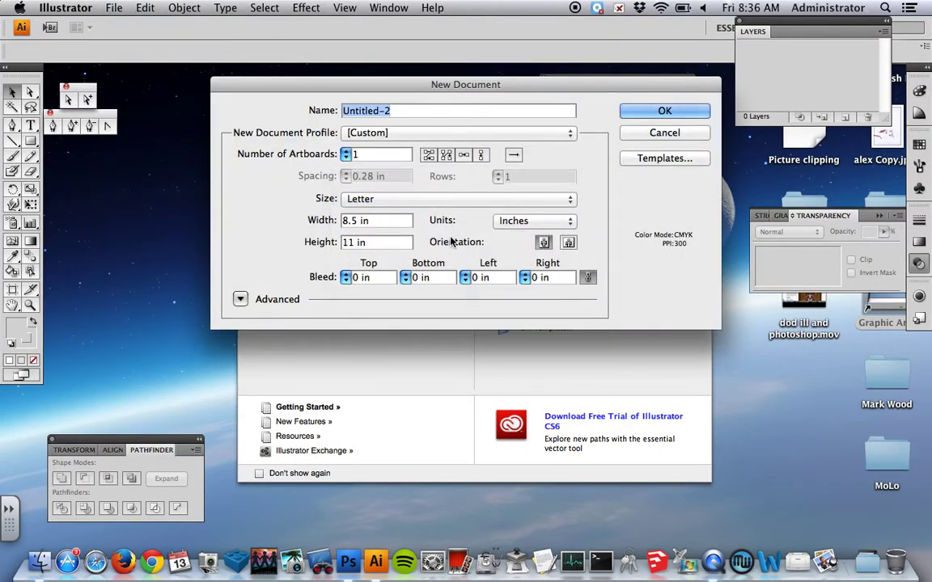
click(511, 220)
click(513, 221)
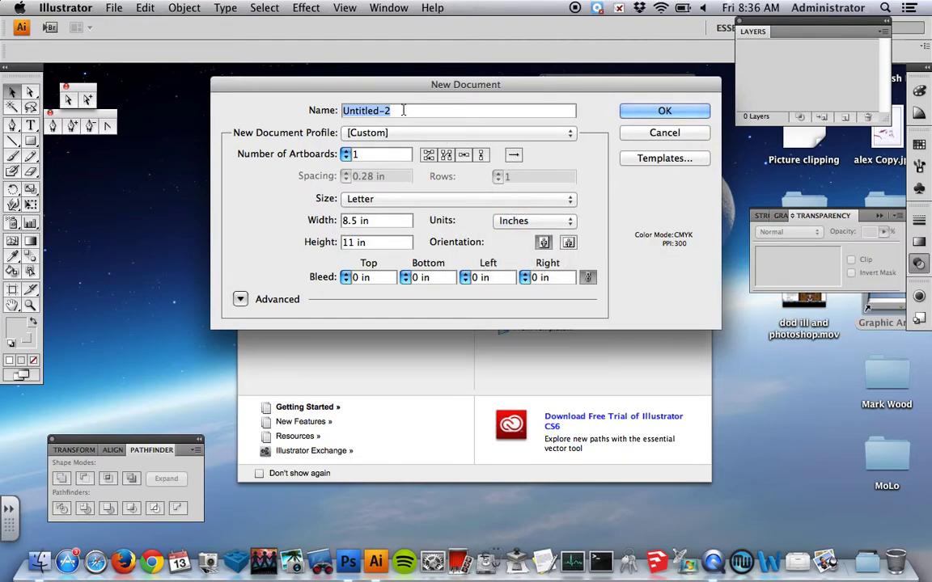
text(andres)
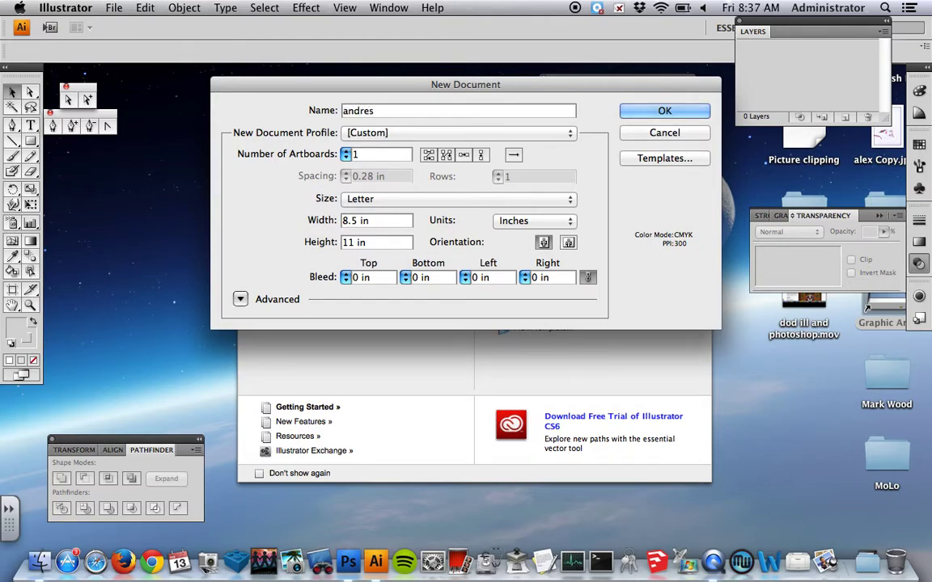
text(dod ill)
key(Return)
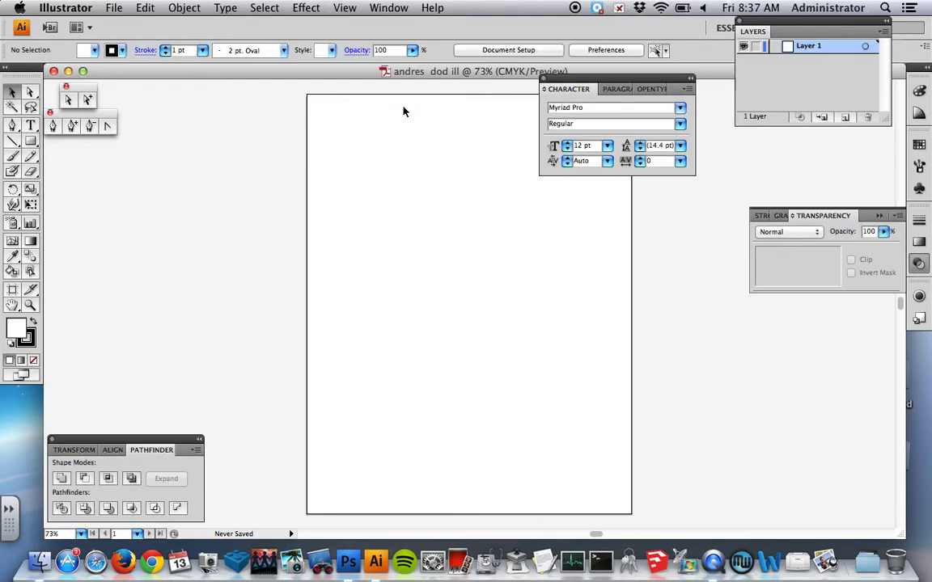
- Place the finished portrait PNG from the student's Day of the Dead pictures folder on the Graphic Arts drive, with Link off
click(114, 8)
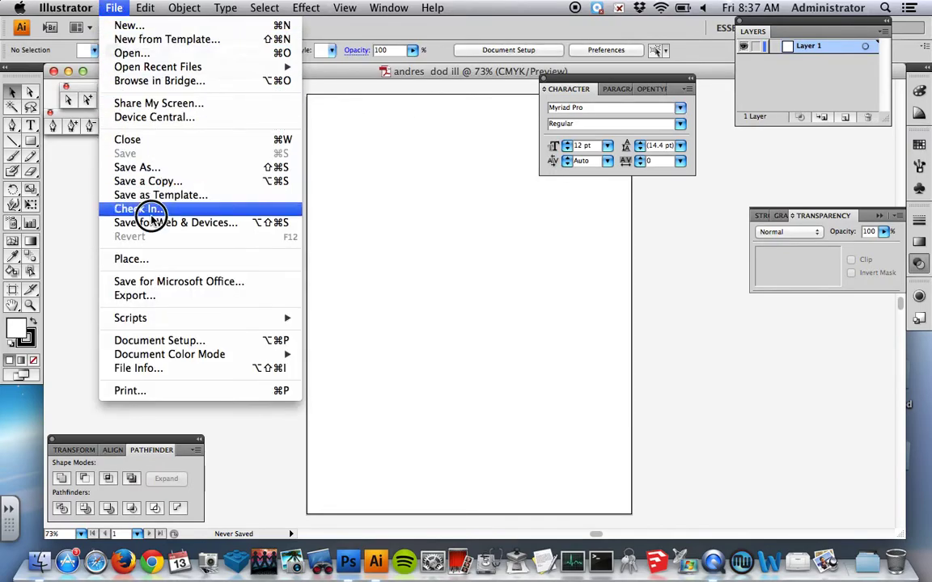
click(158, 258)
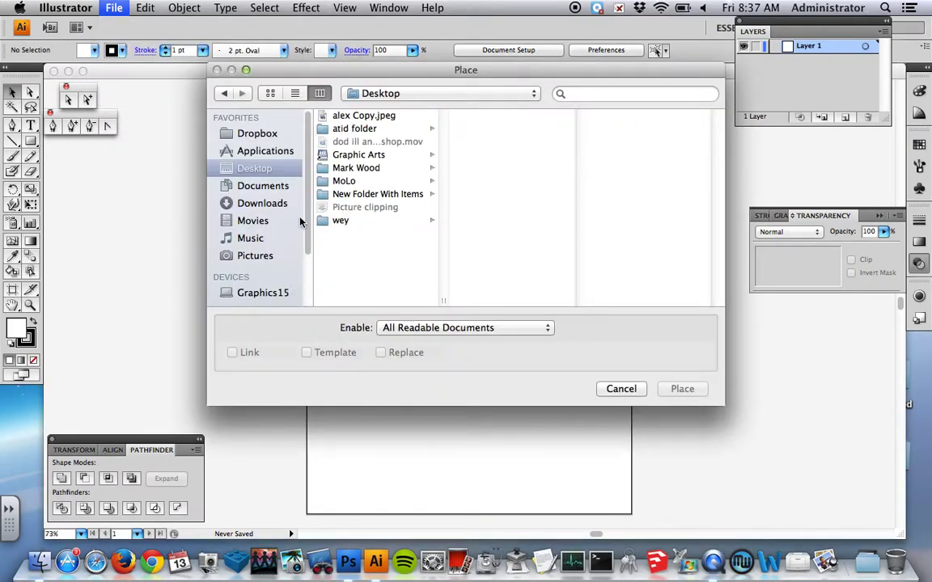
click(251, 293)
click(363, 119)
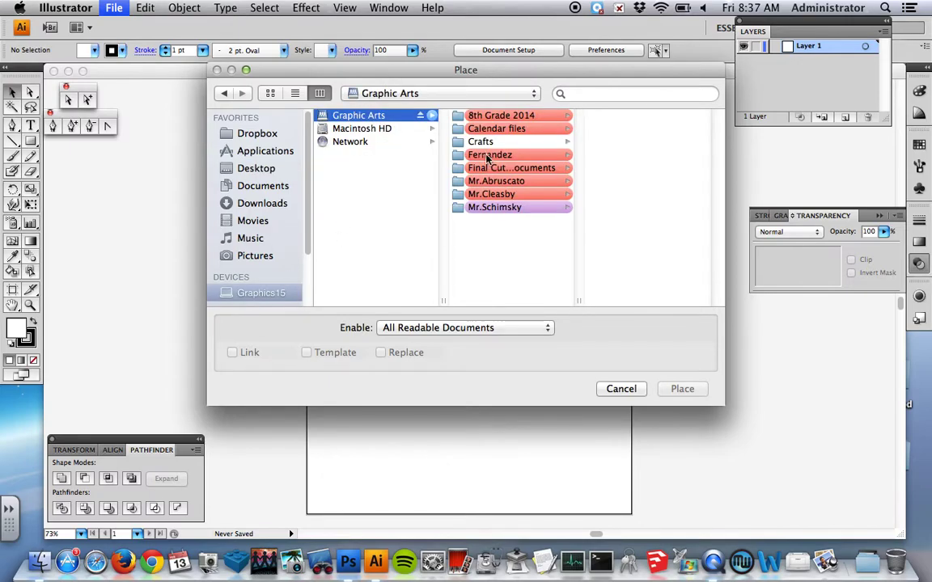
click(495, 207)
click(599, 115)
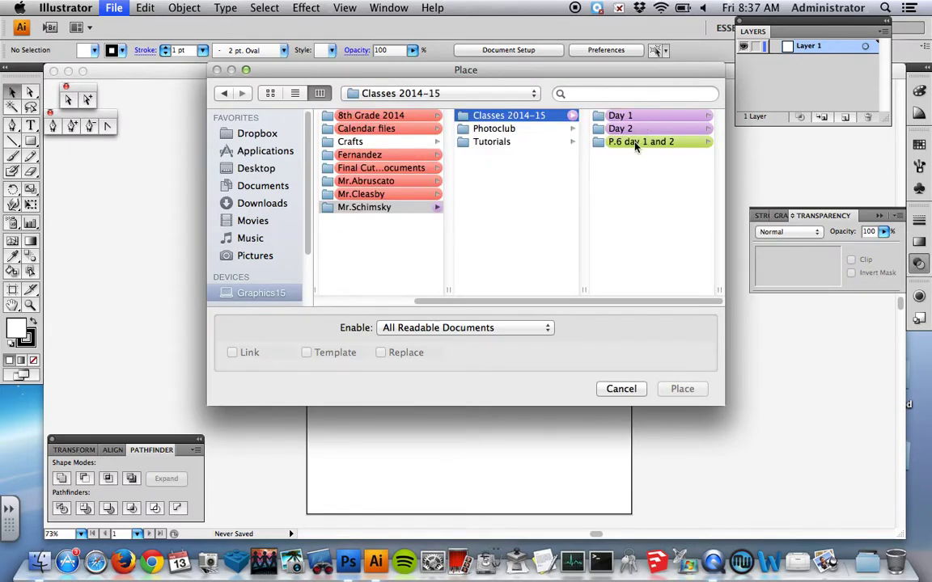
click(634, 141)
click(639, 118)
click(647, 128)
click(647, 116)
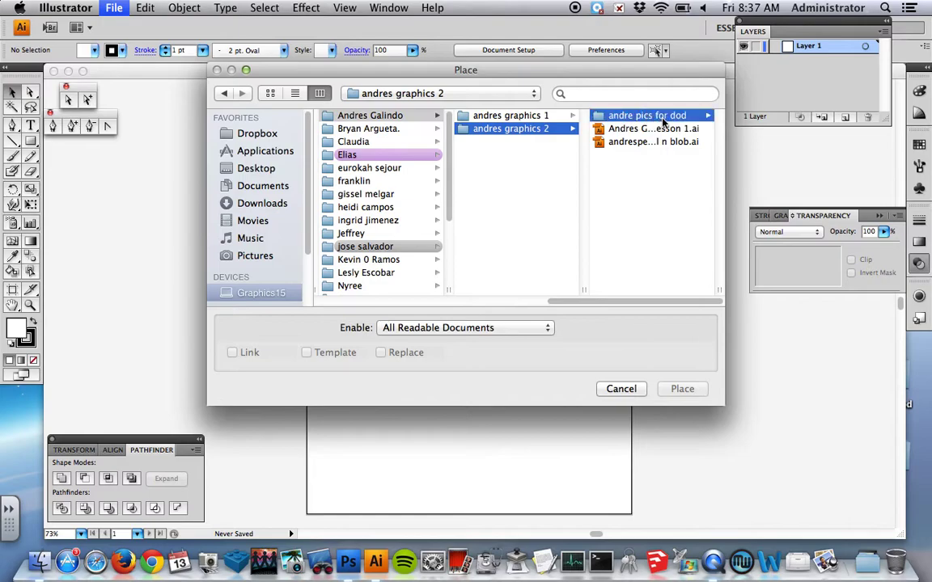
click(643, 115)
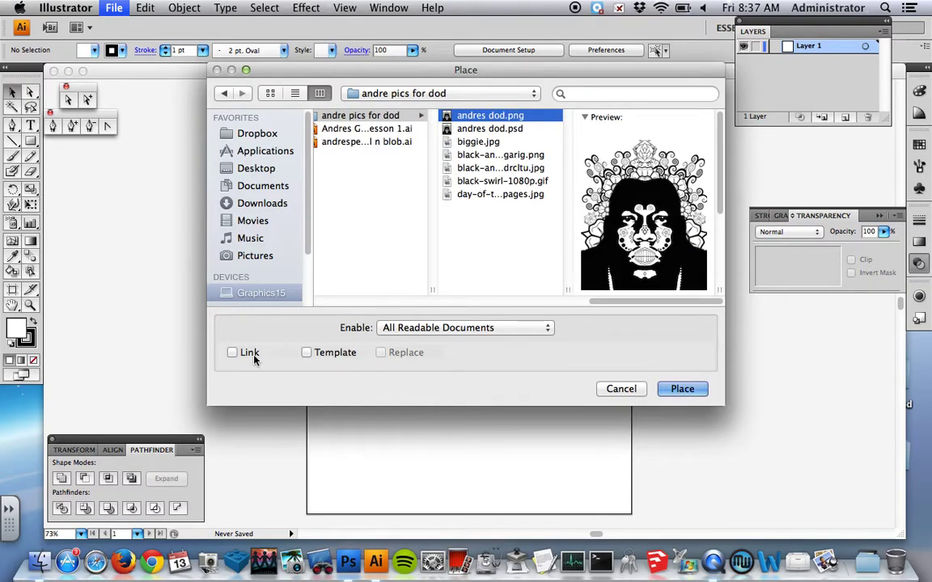
click(682, 389)
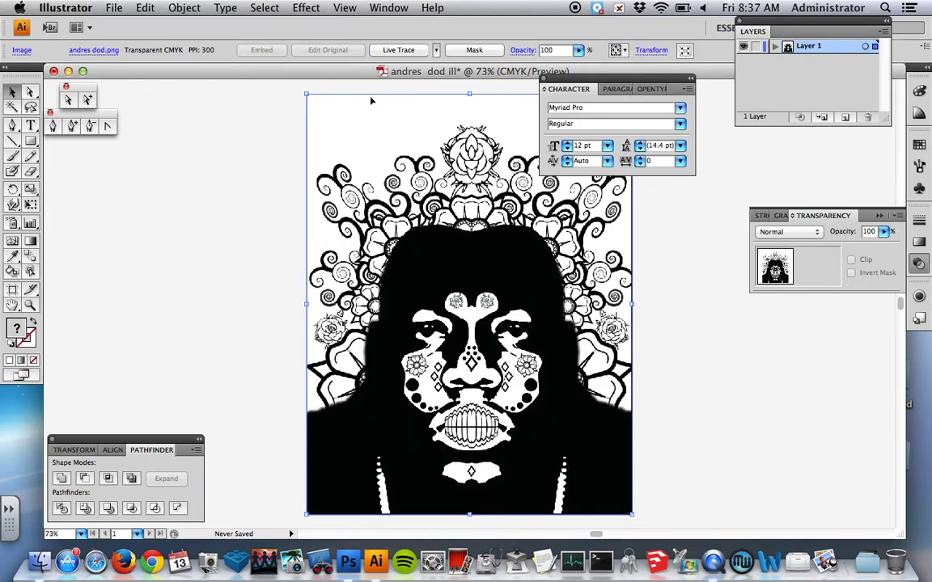
- Live Trace the placed portrait, check the flower line work up close and keep the Default tracing preset
click(389, 51)
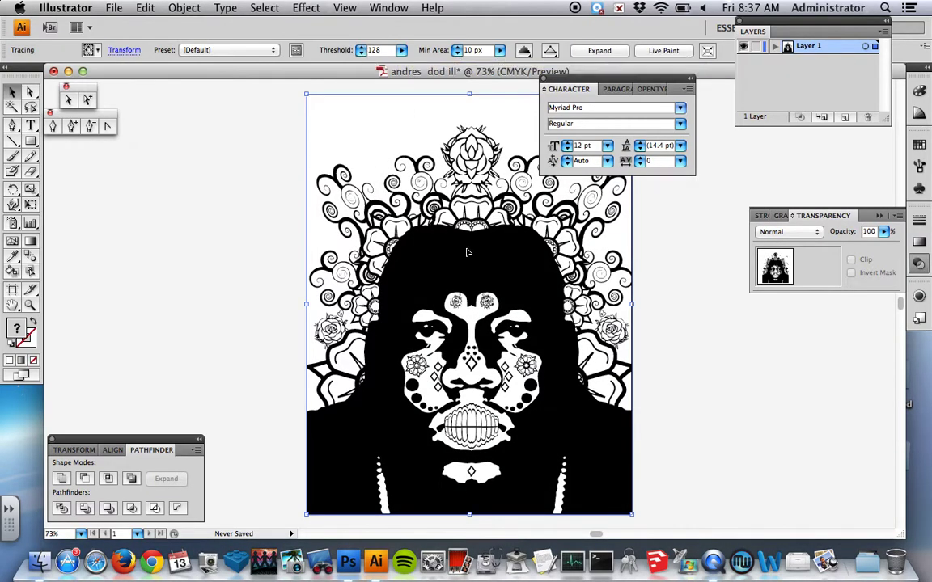
drag(343, 239, 462, 328)
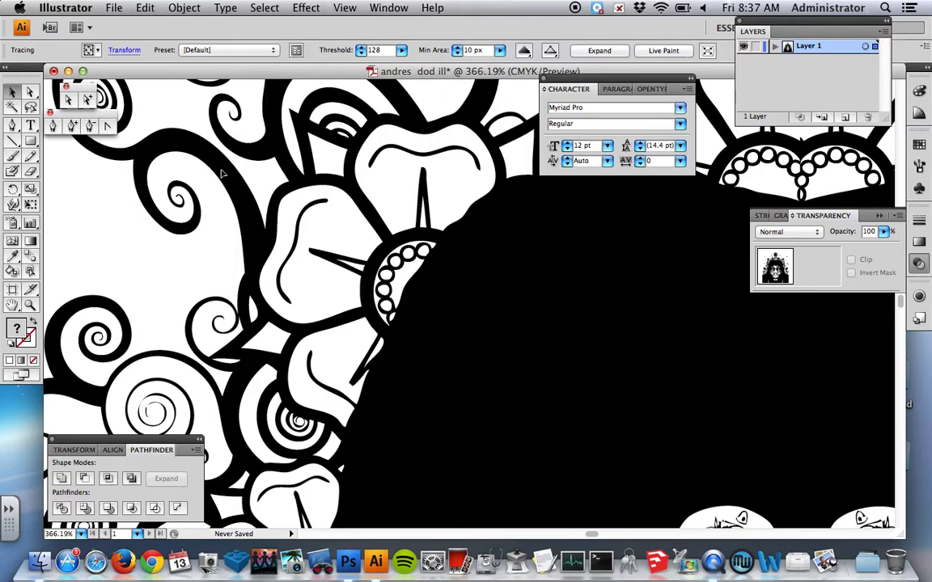
click(187, 51)
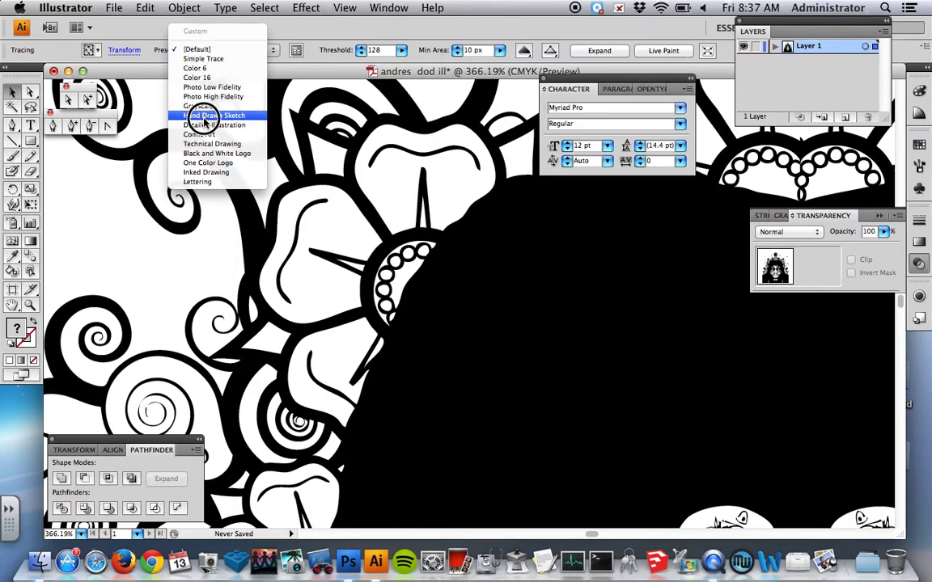
click(579, 352)
key(super+0)
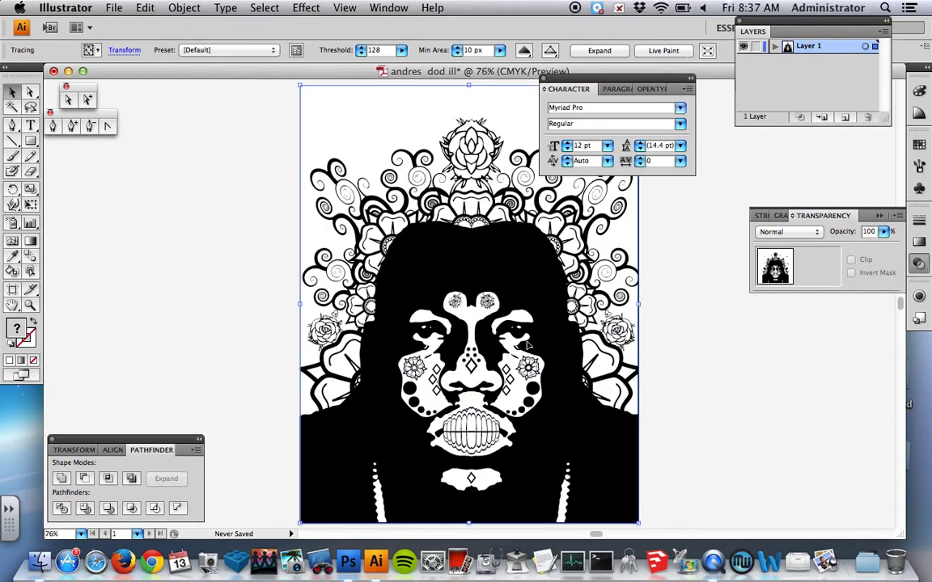
- Check the traced face up close, expand the tracing into editable paths and deselect the artwork
drag(399, 287, 603, 429)
scroll(500, 335, down, 2)
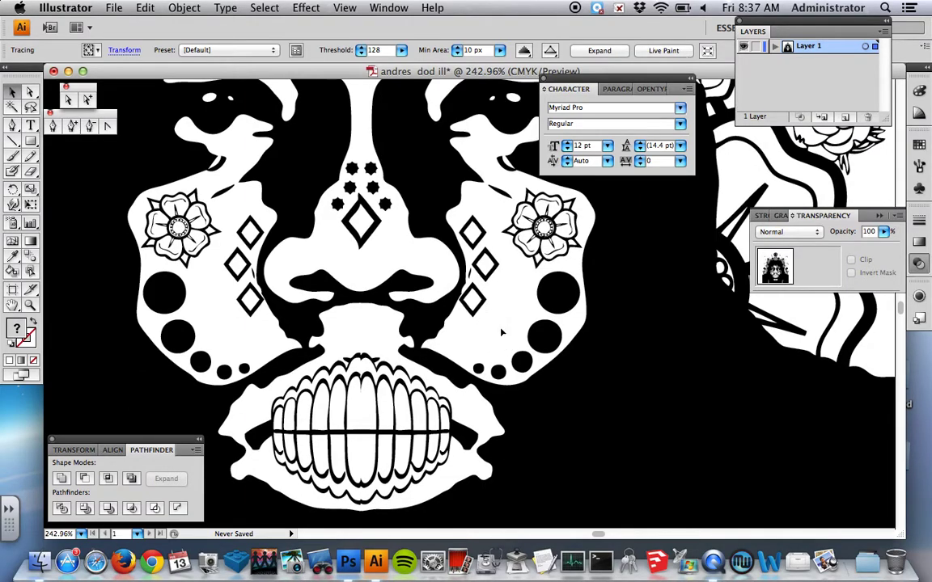
key(super+0)
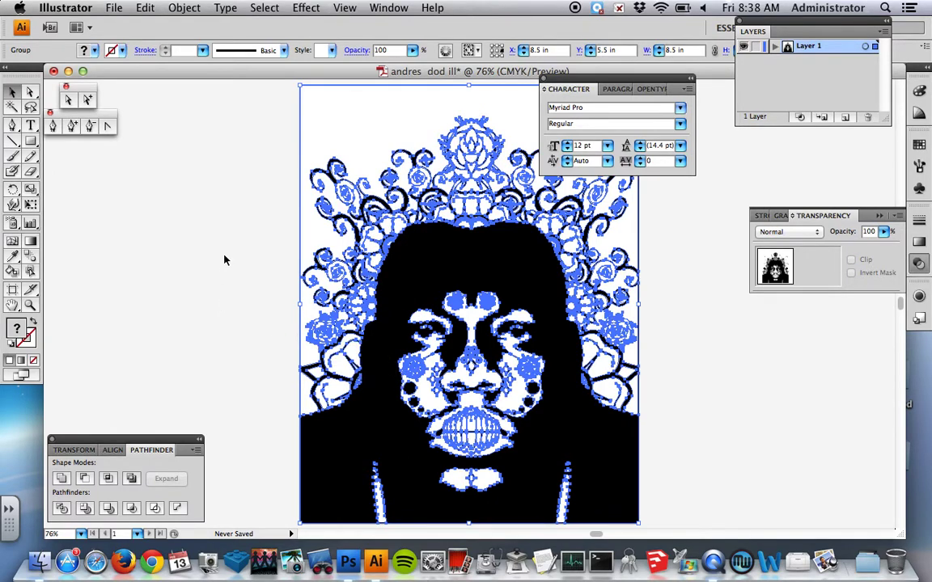
click(227, 168)
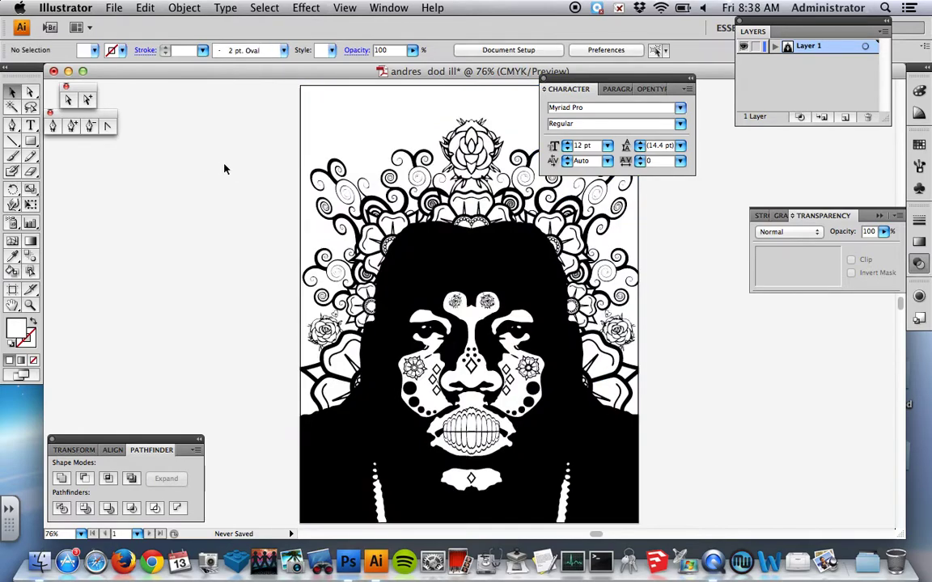
- Select the large black compound path of the hair, body and flower outlines with the Group Selection tool and lock it
click(86, 100)
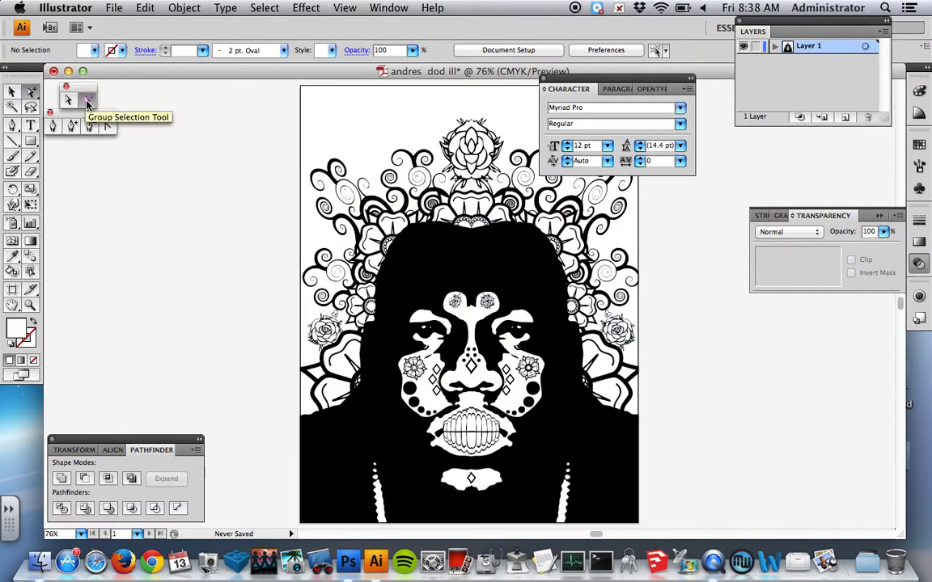
click(386, 283)
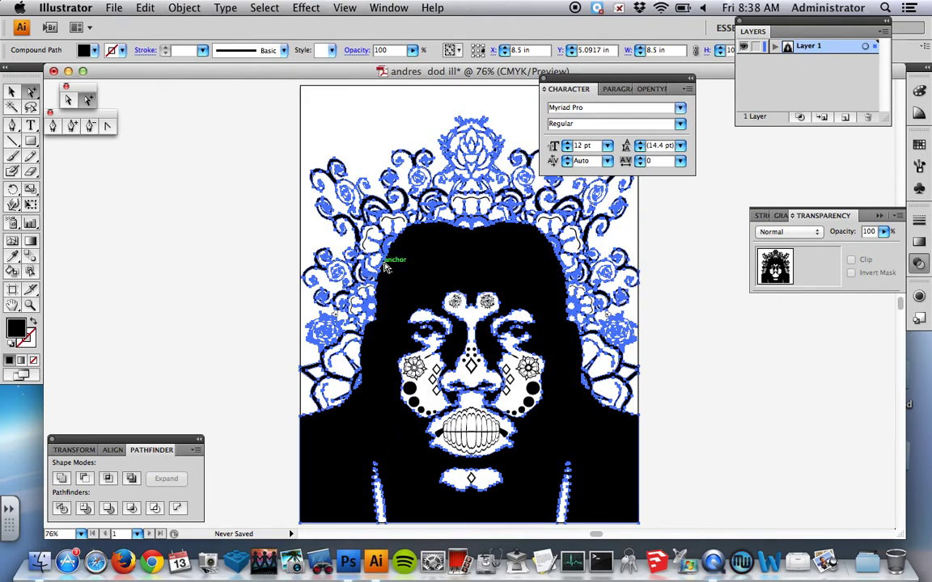
click(146, 8)
mouse_move(175, 8)
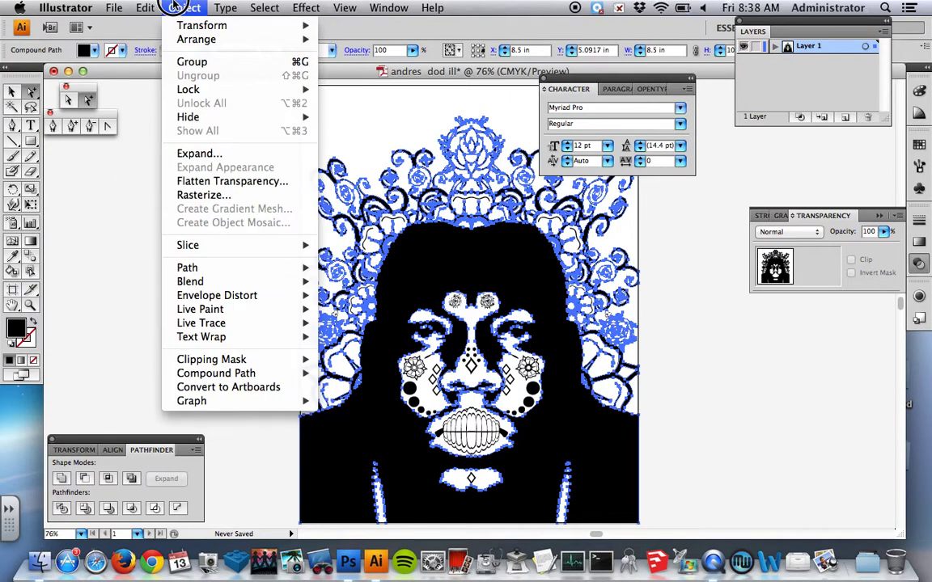
mouse_move(202, 89)
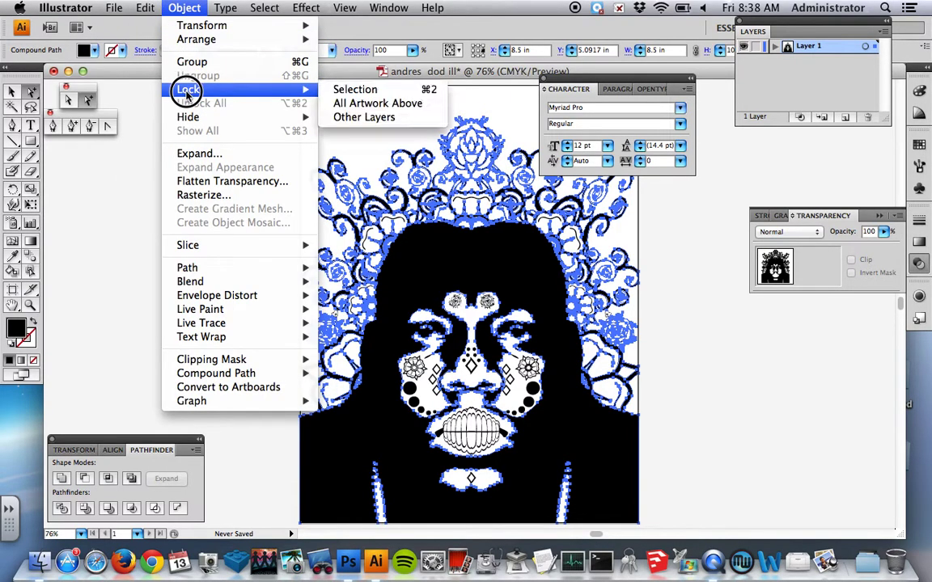
click(345, 90)
- Select all the remaining unlocked shapes, cut them, paste them in front of the locked black artwork and deselect
drag(251, 103, 675, 525)
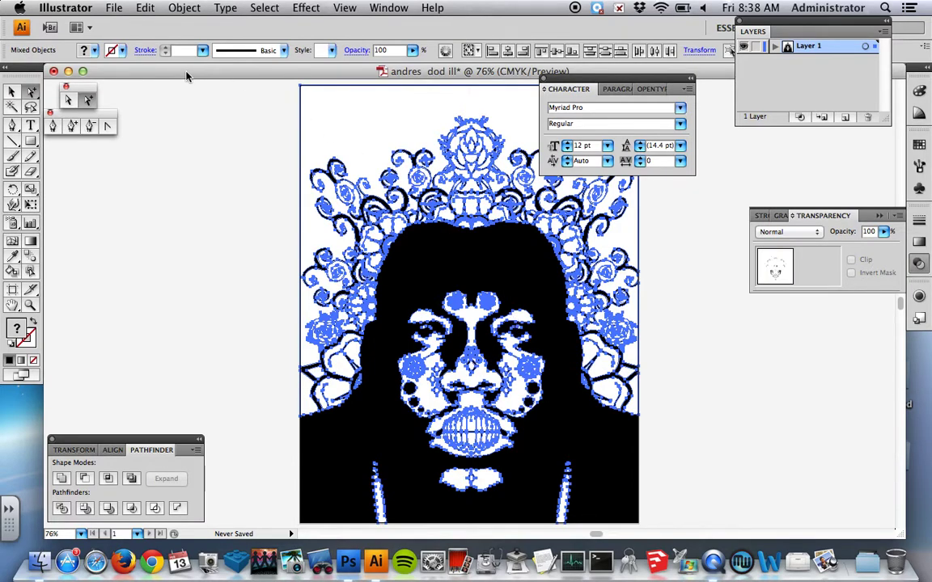
click(145, 7)
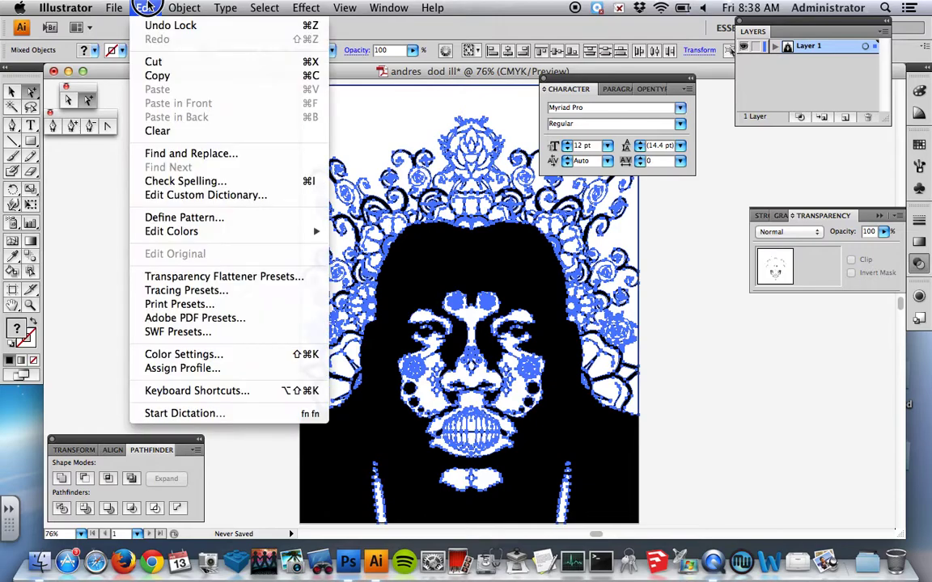
click(155, 63)
click(146, 8)
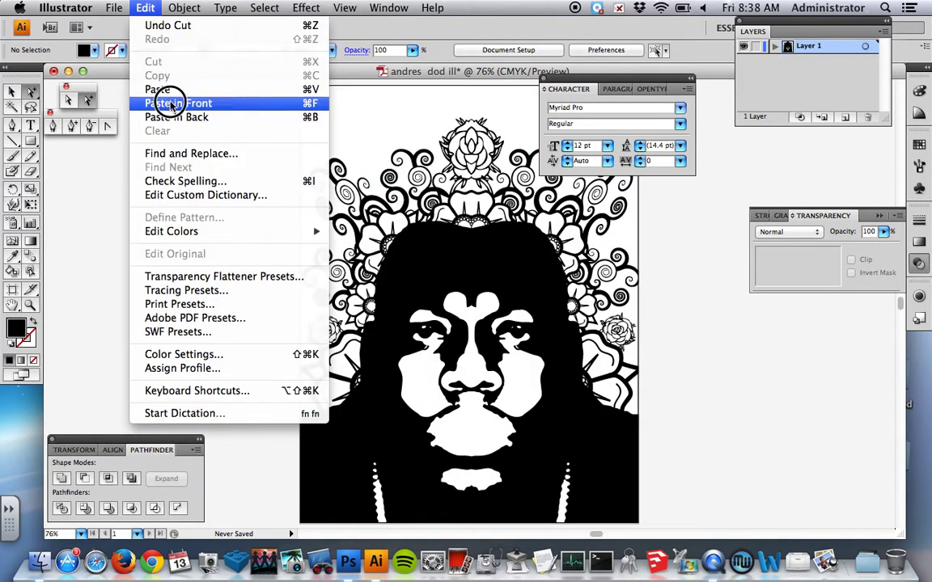
click(170, 105)
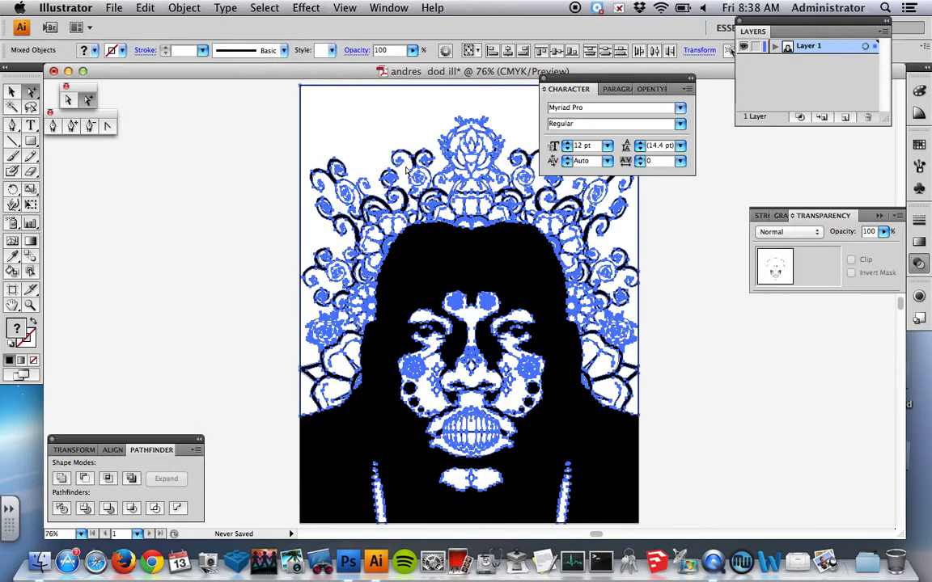
click(201, 160)
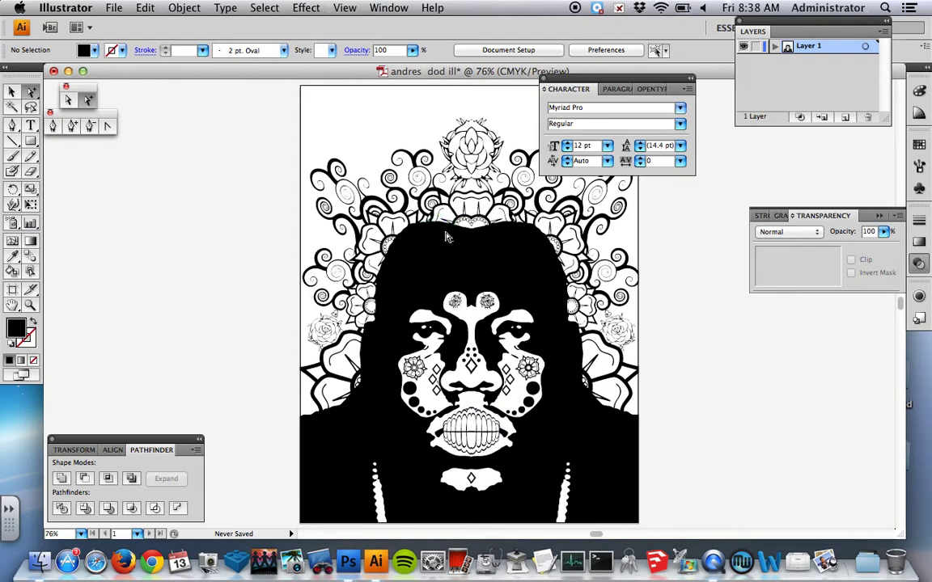
- Fill the left petal of the flower beside the hair, above the rose, with light blue
drag(275, 167, 461, 355)
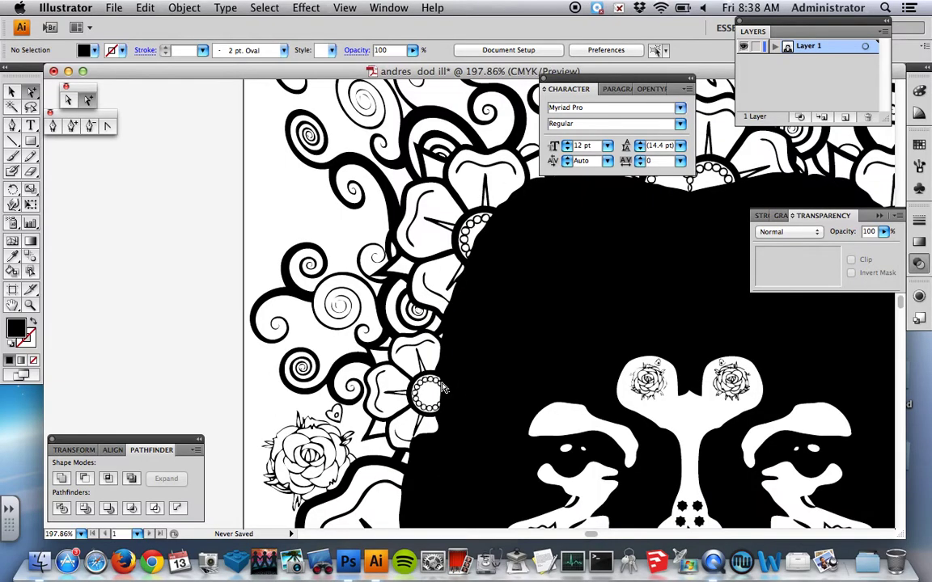
drag(276, 245, 445, 433)
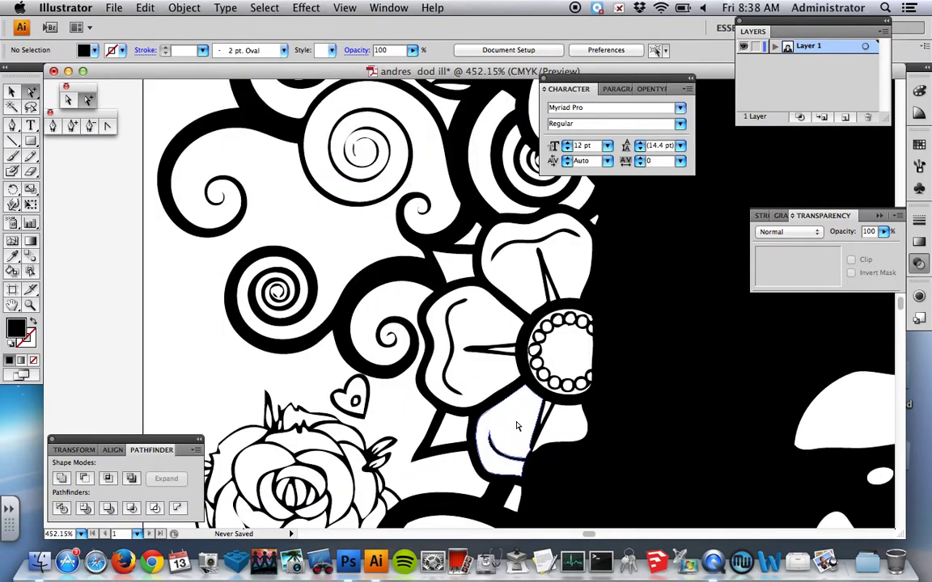
scroll(512, 432, right, 5)
scroll(512, 433, down, 2)
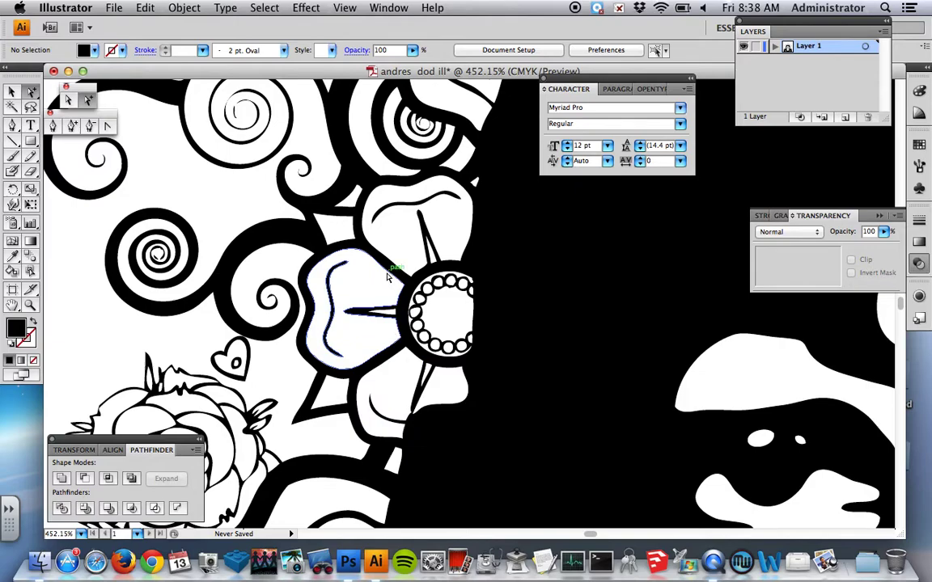
click(387, 278)
click(92, 50)
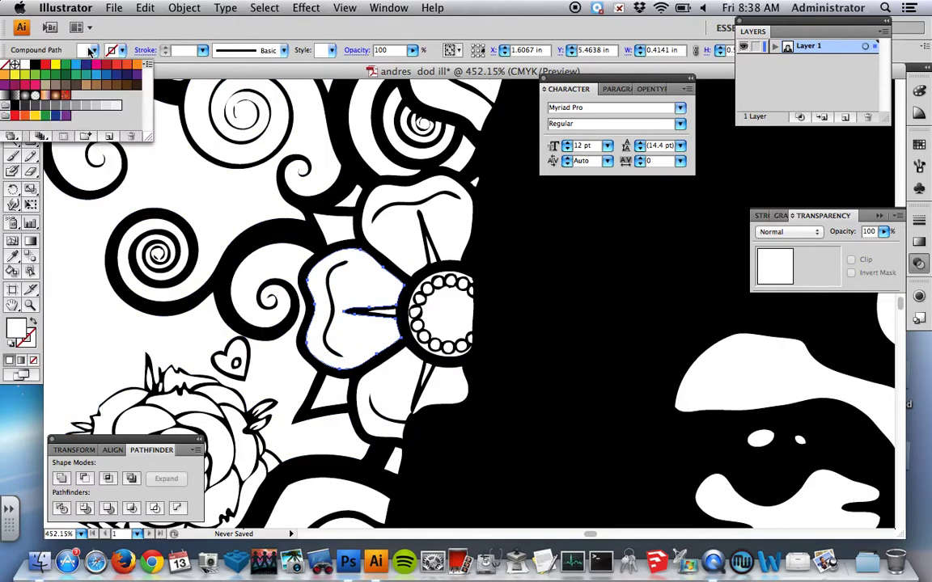
click(77, 70)
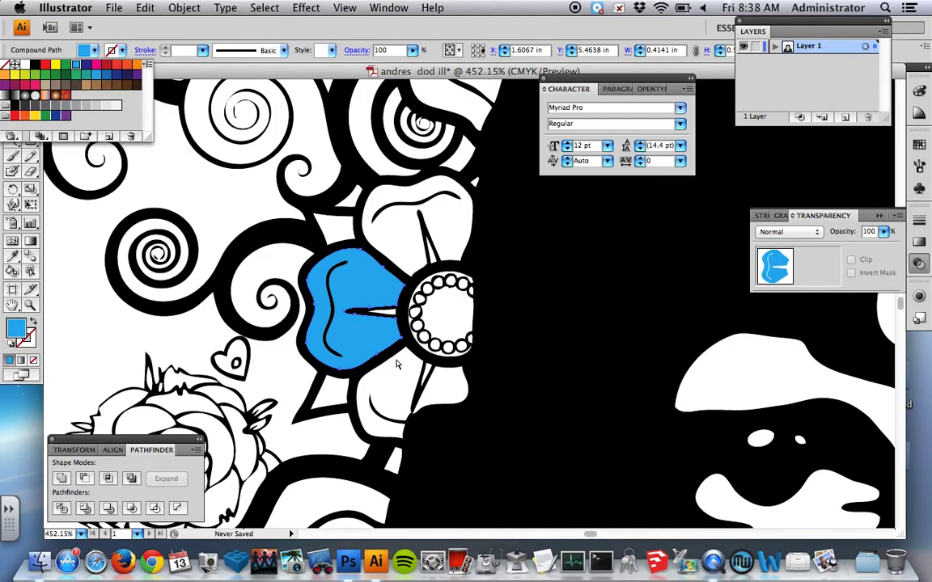
- Fill the lower-left petal of the same flower, directly below the blue petal, with light blue
click(396, 365)
click(89, 50)
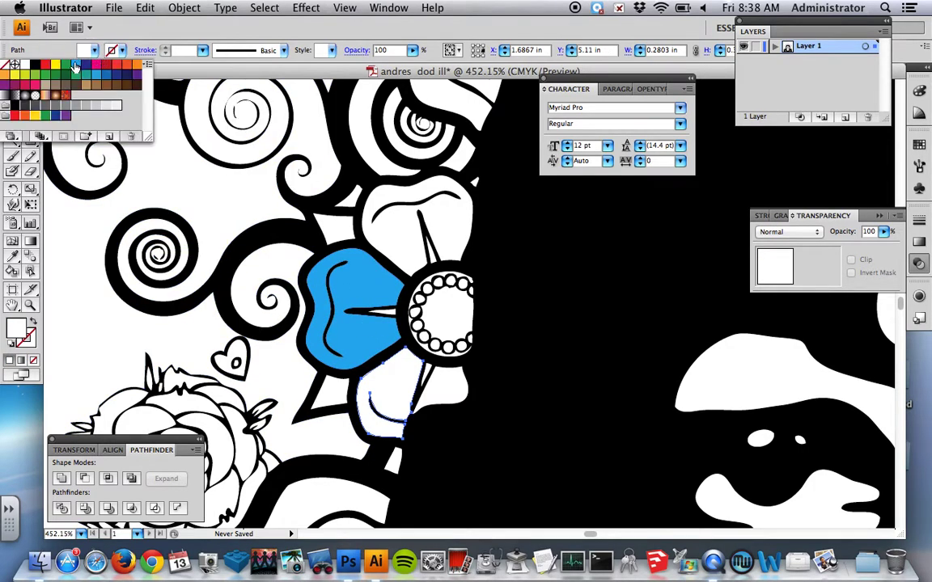
click(75, 68)
- Select this flower's remaining white petals and two petals of the flower above, fill them with the sampled light blue using the Eyedropper, and deselect
click(435, 368)
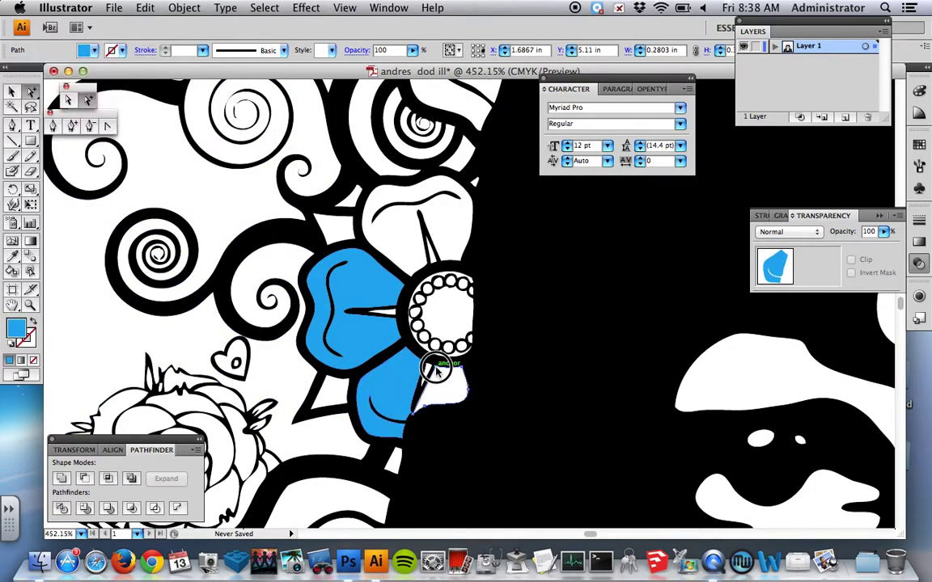
click(455, 263)
shift+click(456, 263)
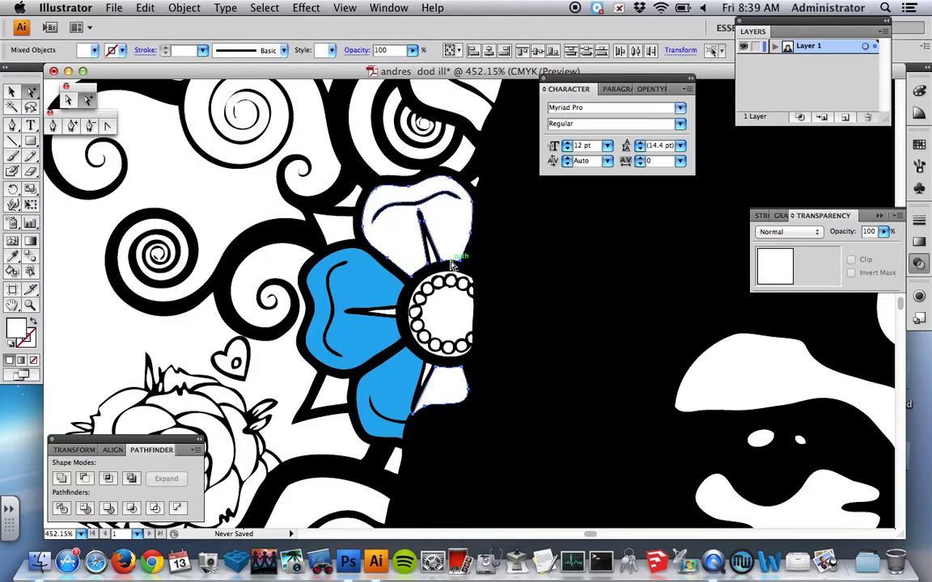
scroll(405, 339, up, 5)
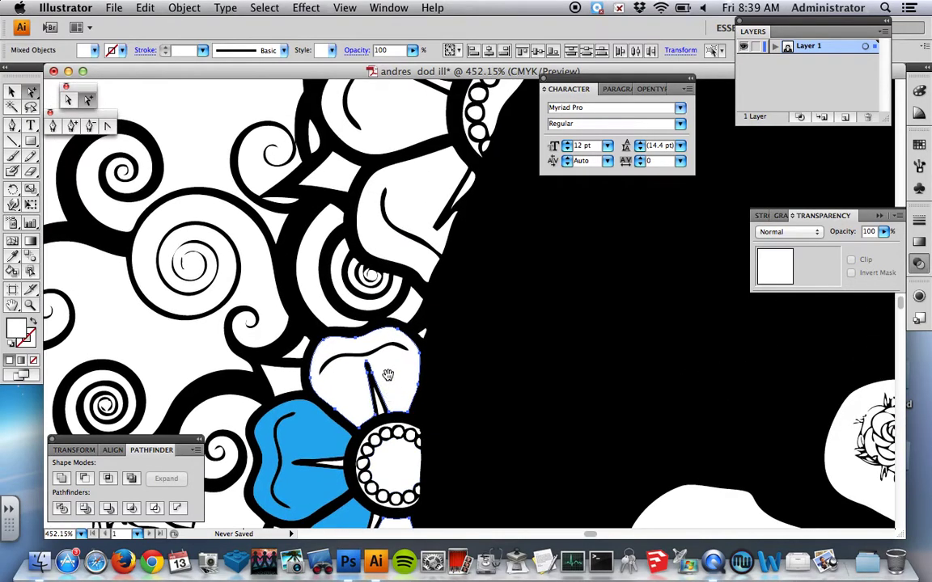
shift+click(366, 151)
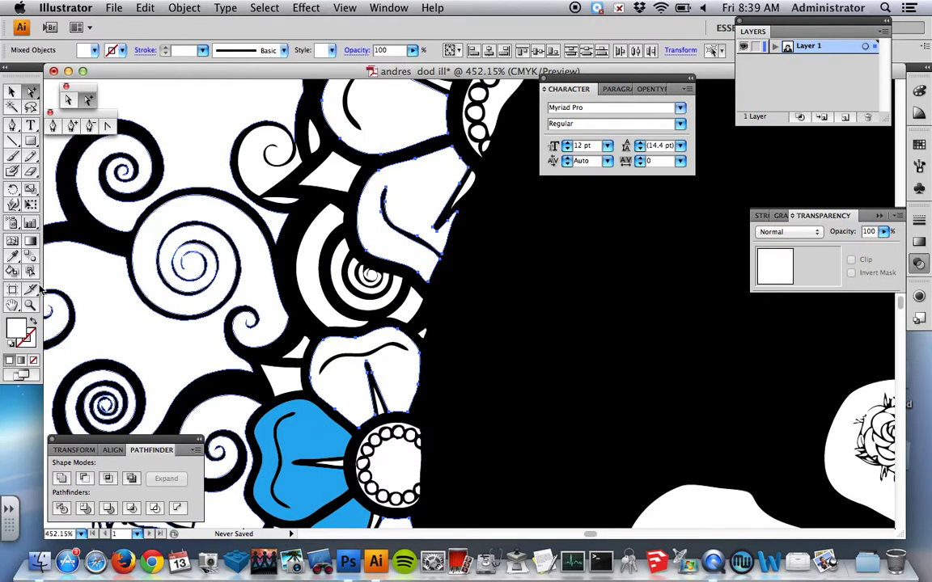
click(13, 255)
click(279, 429)
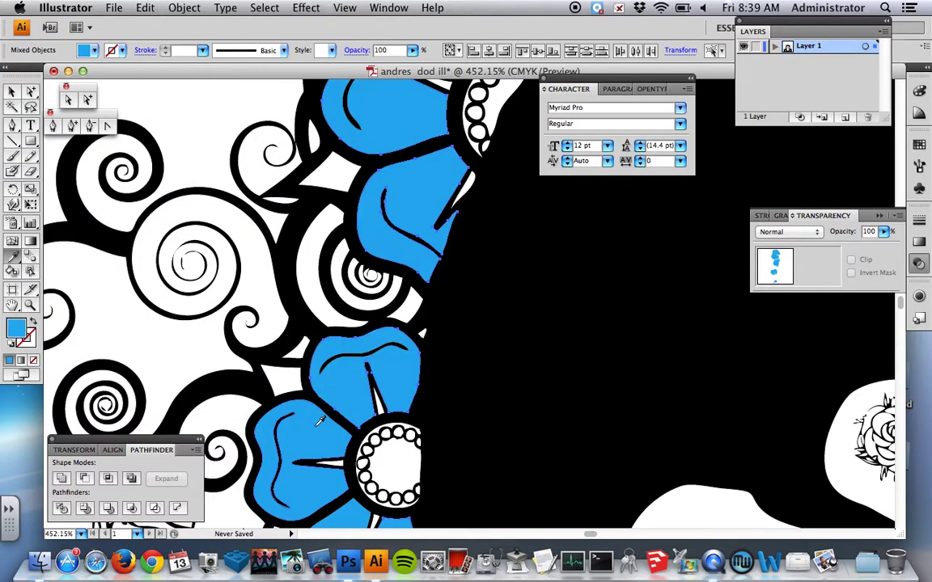
scroll(580, 358, down, 5)
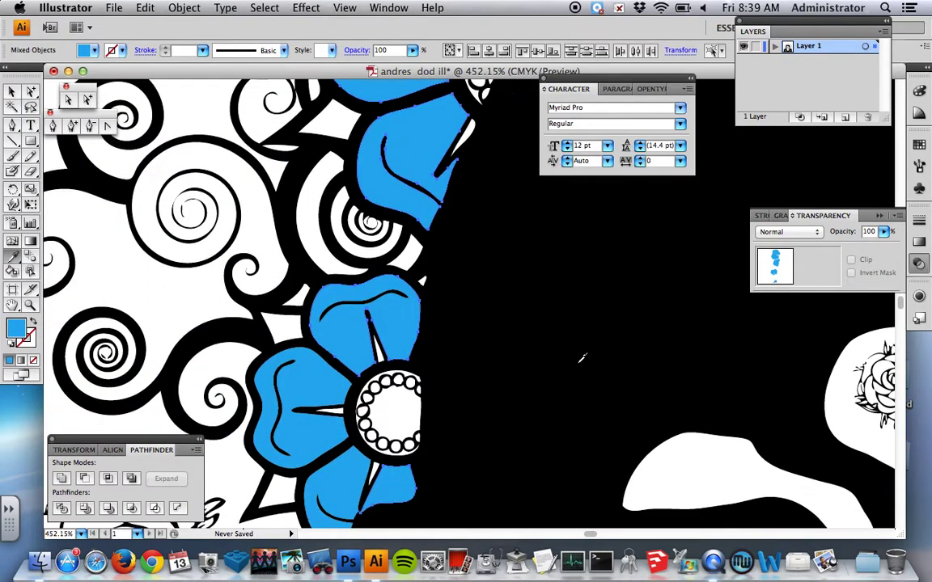
key(super+0)
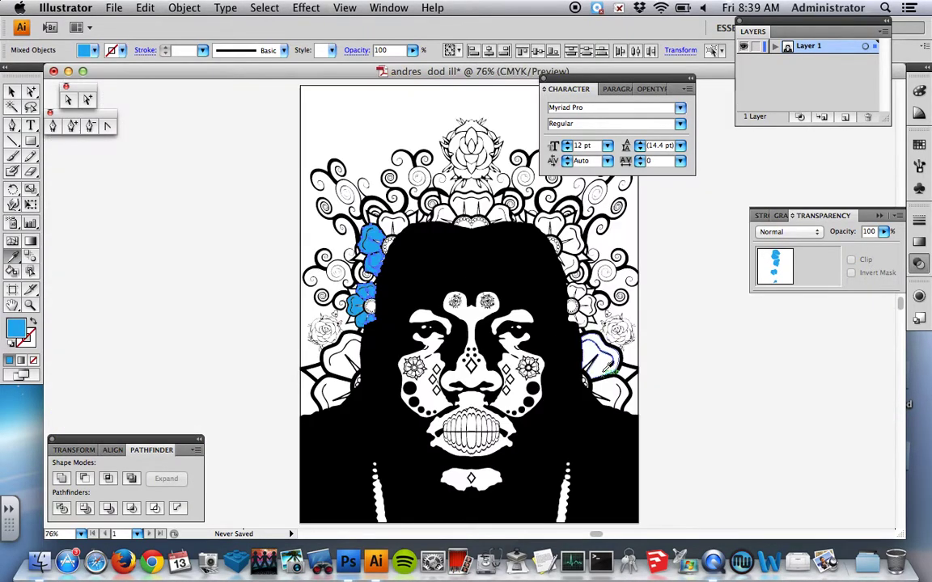
key(super+shift+a)
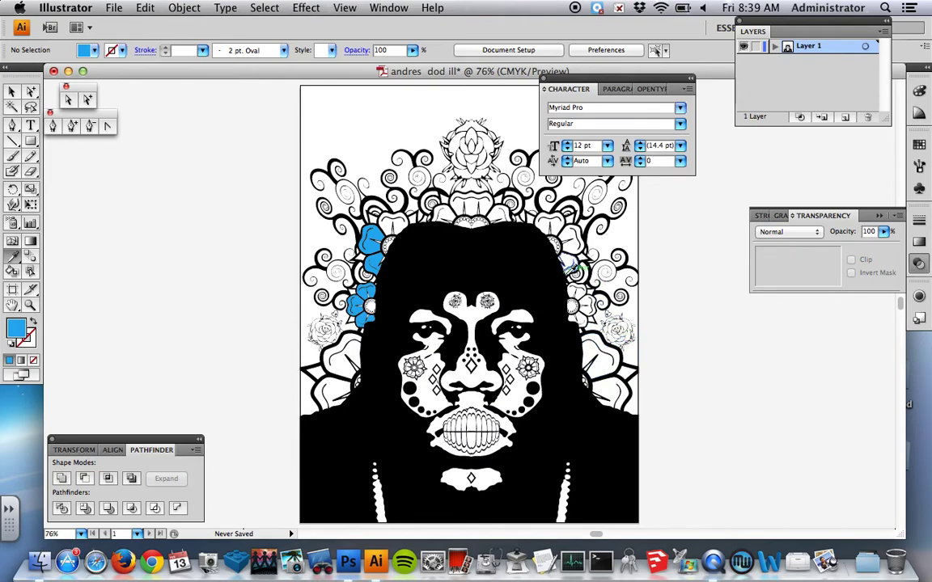
- Try a dark blue fill on the large background shape behind the swirls, undo it and deselect
click(397, 126)
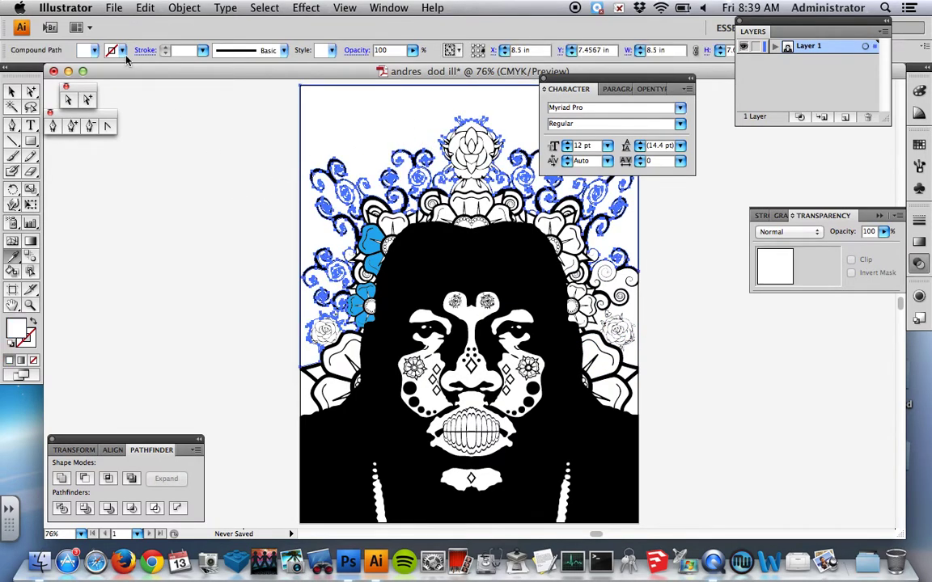
click(91, 51)
click(116, 88)
click(254, 165)
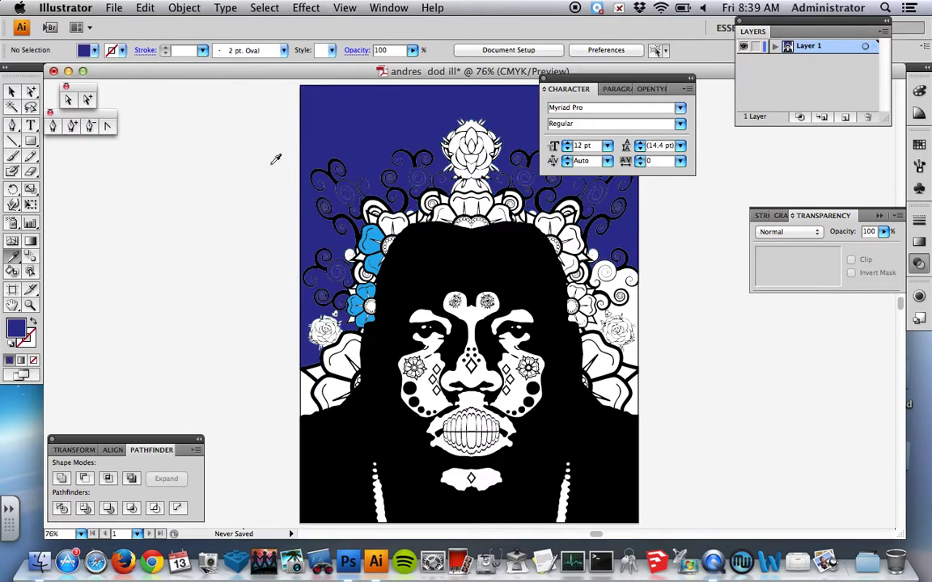
key(super+z)
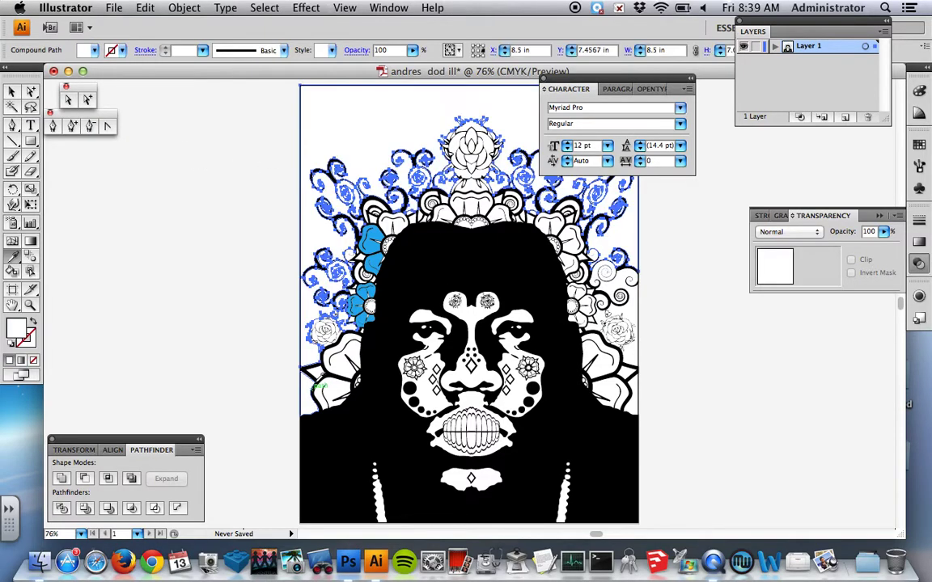
click(225, 266)
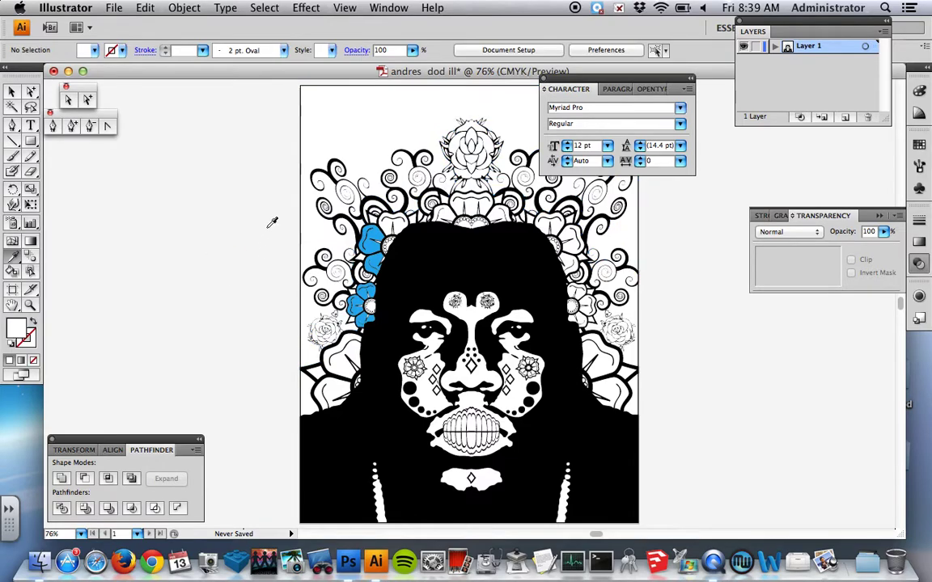
- Open the Save As dialog for the illustration and close it without saving
key(super+s)
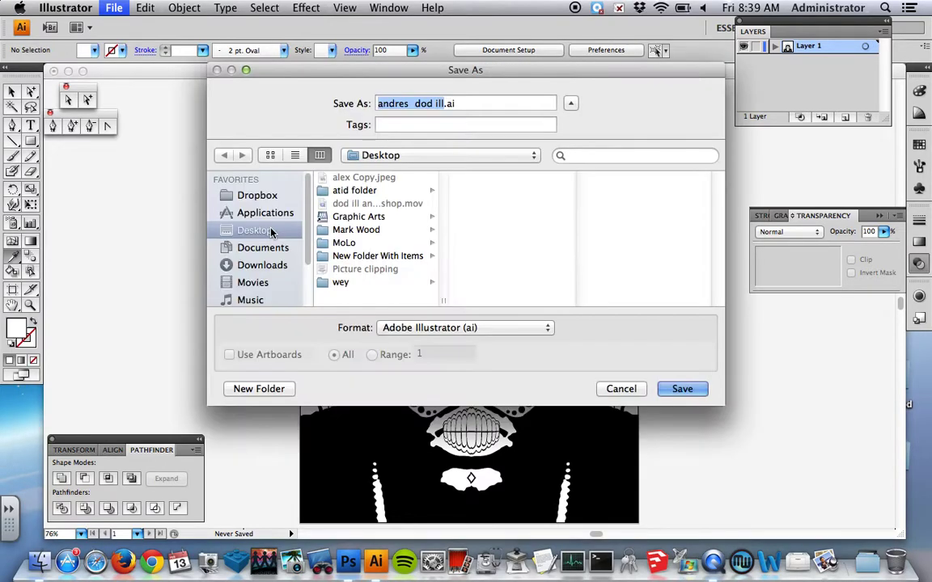
click(618, 389)
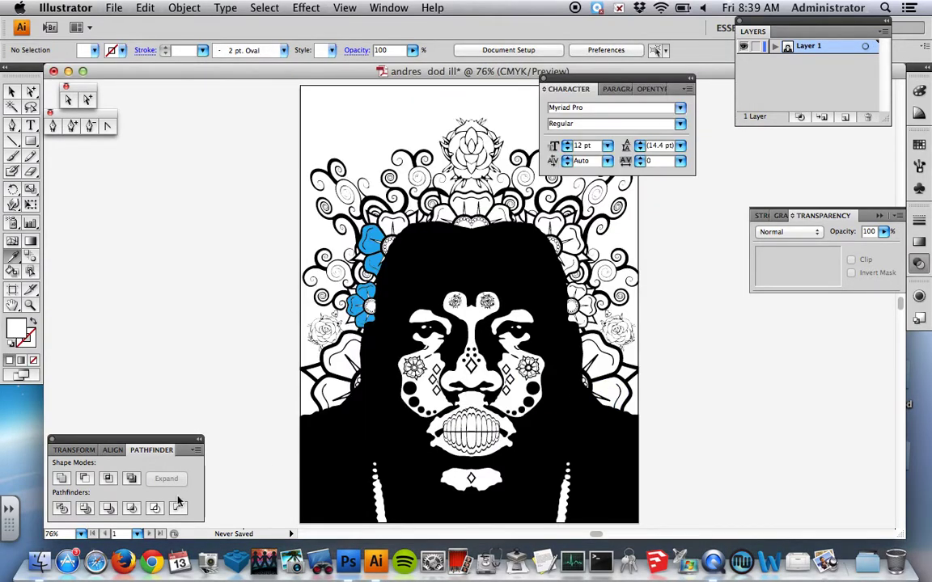
click(642, 562)
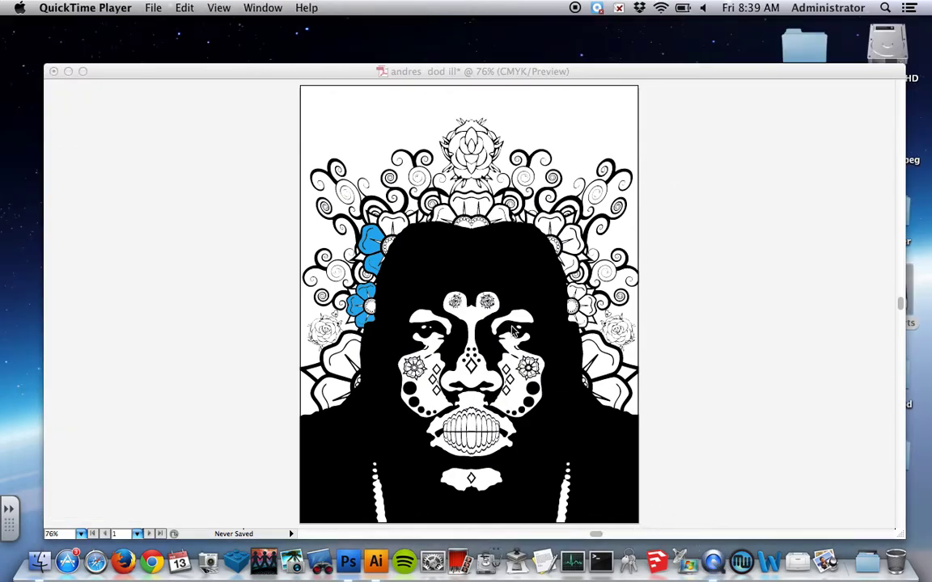